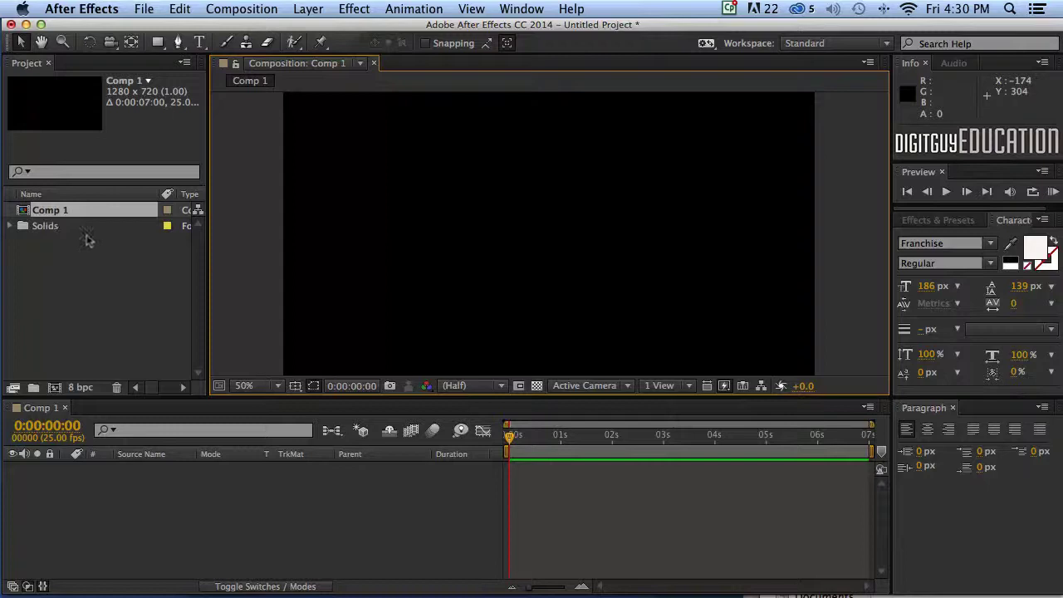
Step: Create Comp 2 using the HDV/HDTV 720 25 preset (1280×720, 25 fps) with a 0:00:07:00 duration
key(super+n)
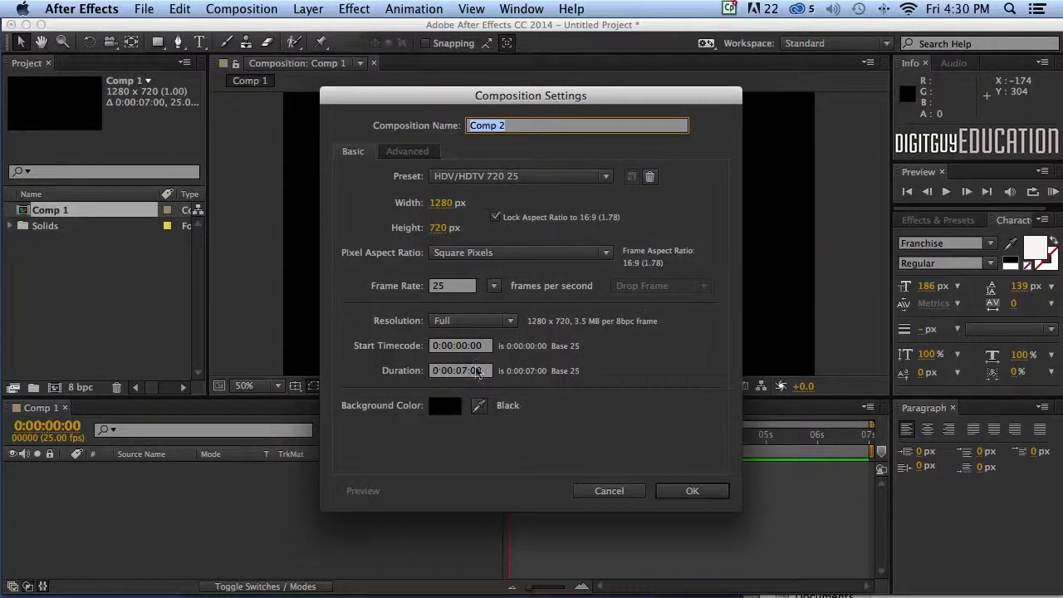
click(477, 371)
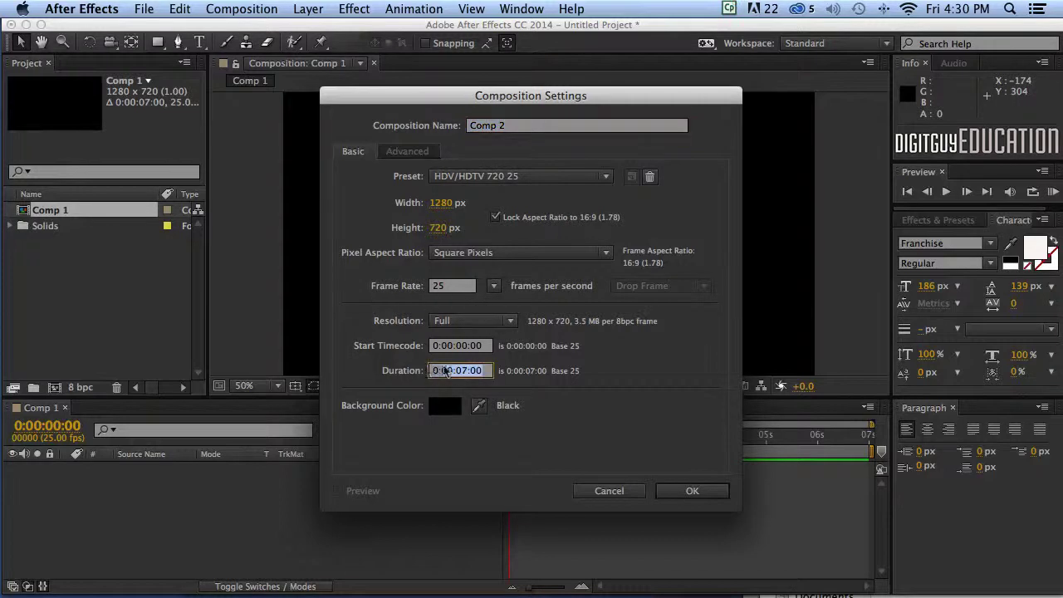
click(690, 491)
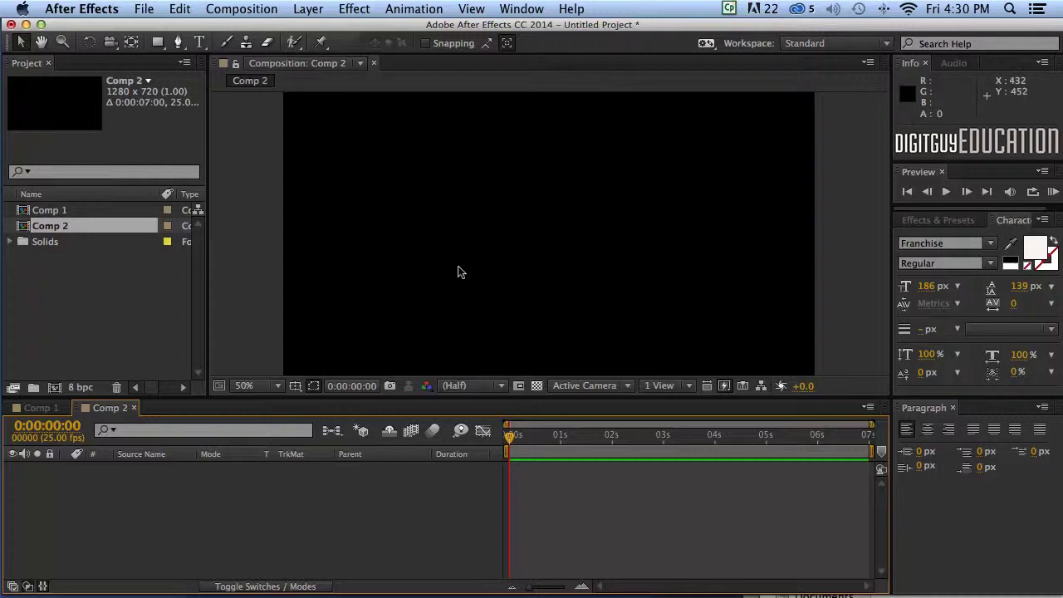
Step: Add a full-frame 1280×720 solid named Blue Solid 1 in bright blue 2336F9
key(super+y)
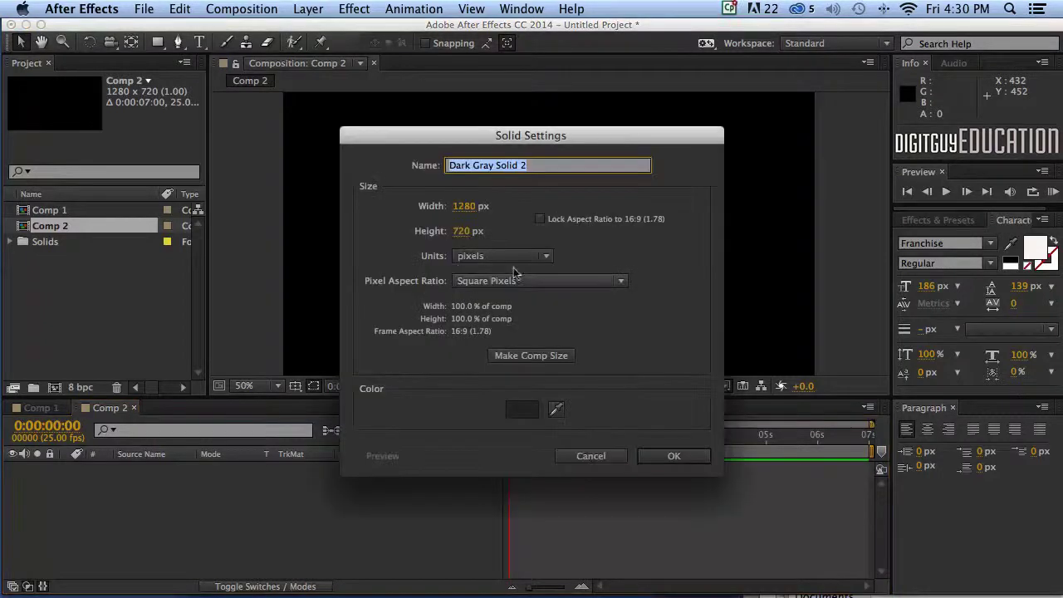
drag(581, 135, 572, 115)
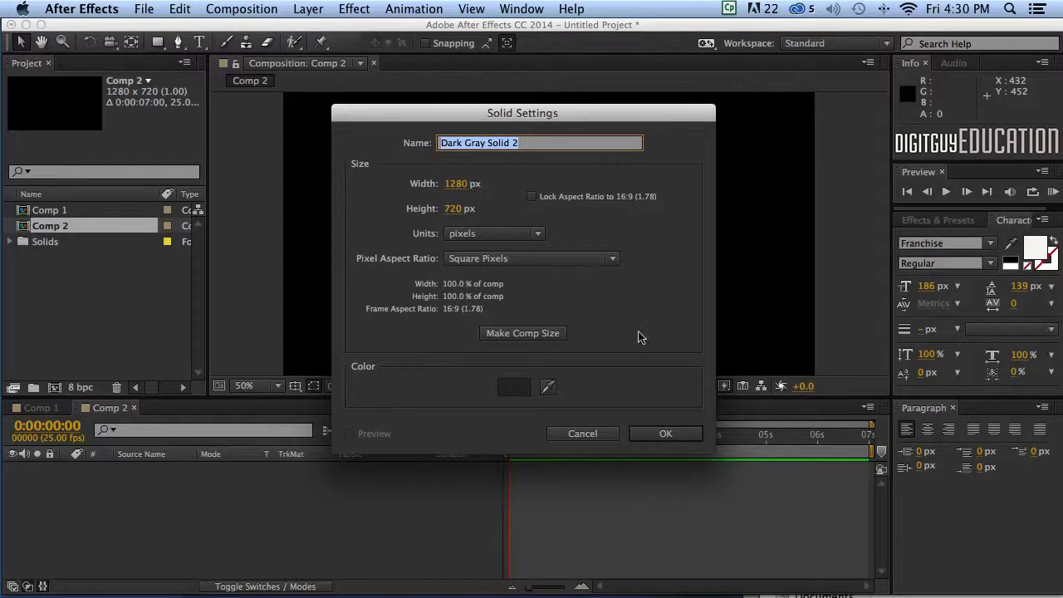
click(513, 387)
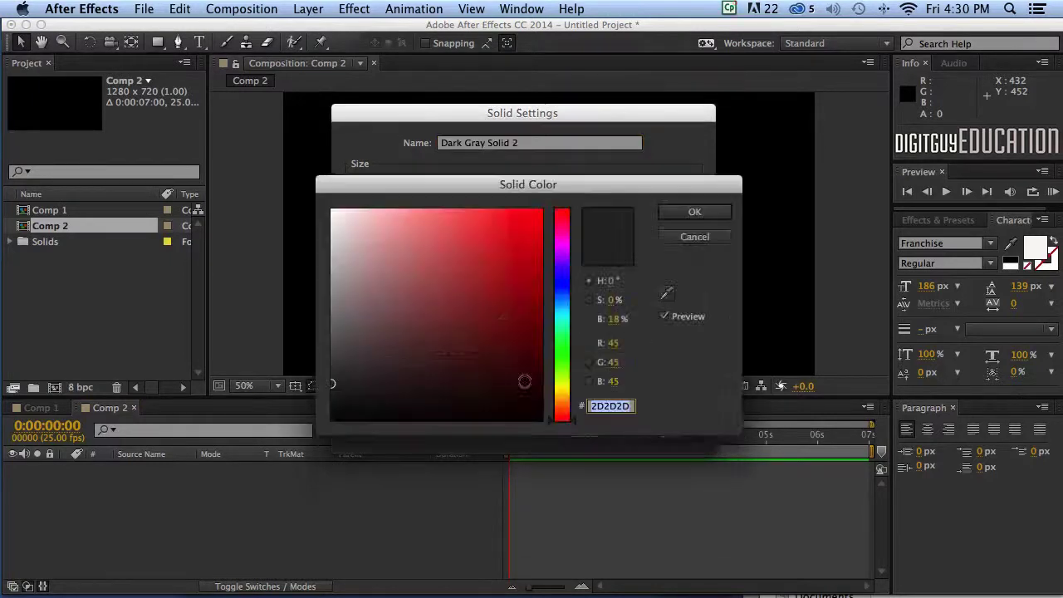
click(558, 280)
click(507, 204)
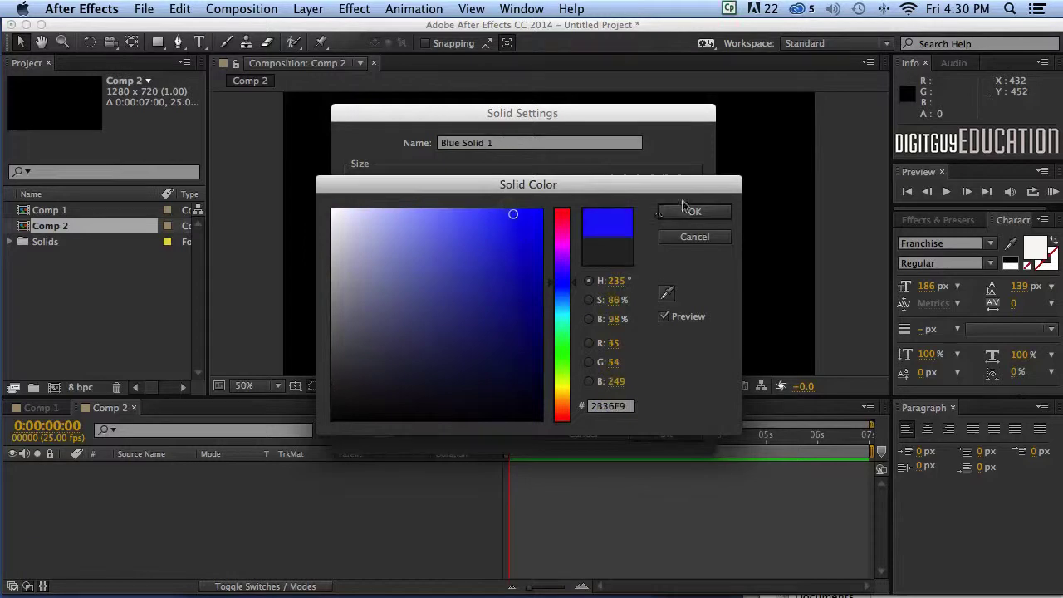
click(693, 213)
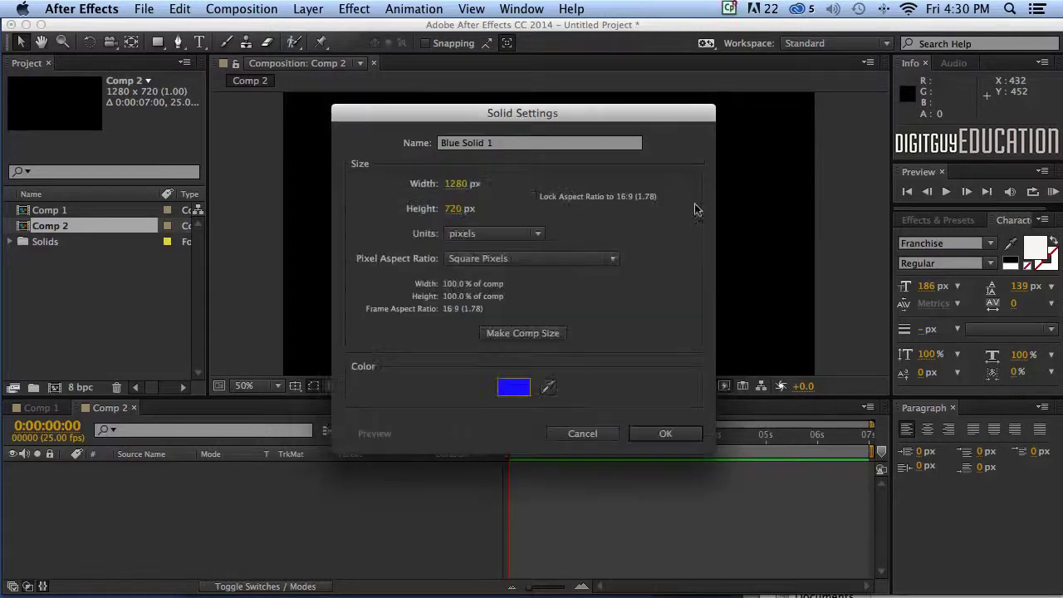
click(672, 433)
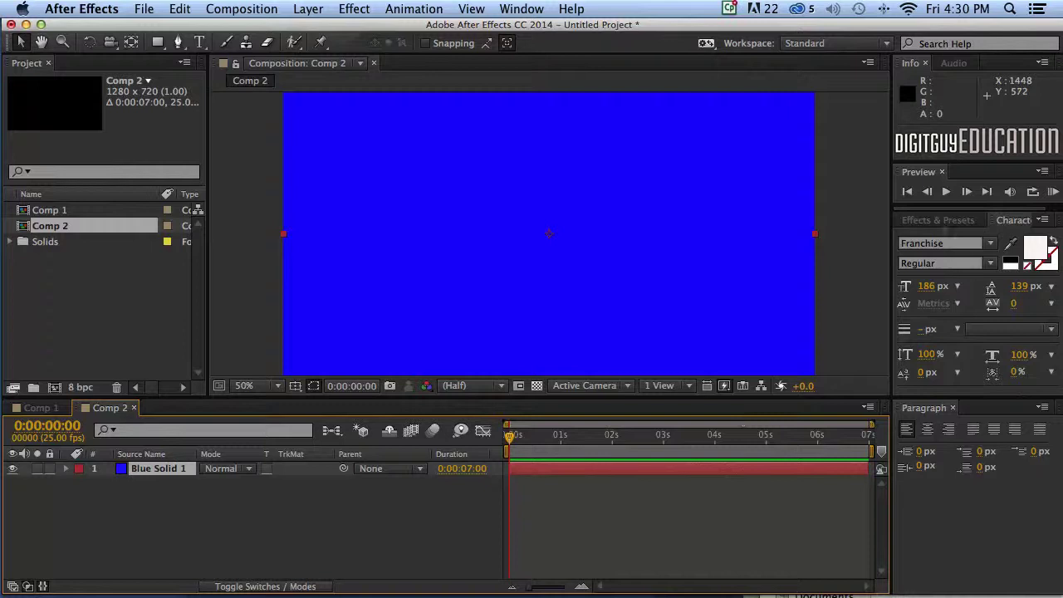
Step: Search the effects for 'cell' and apply Cell Pattern to Blue Solid 1
click(925, 218)
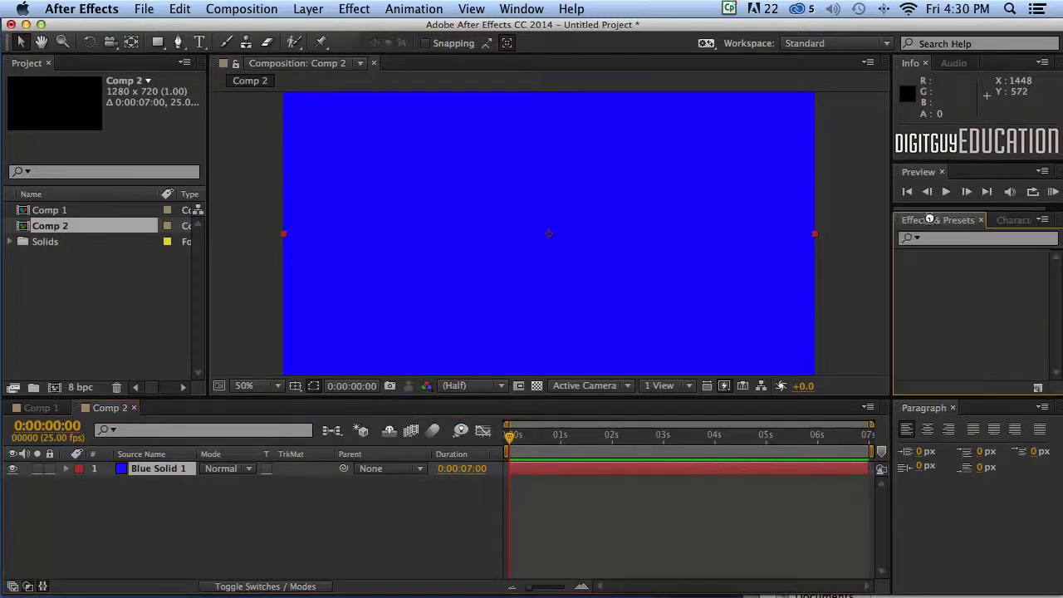
click(938, 240)
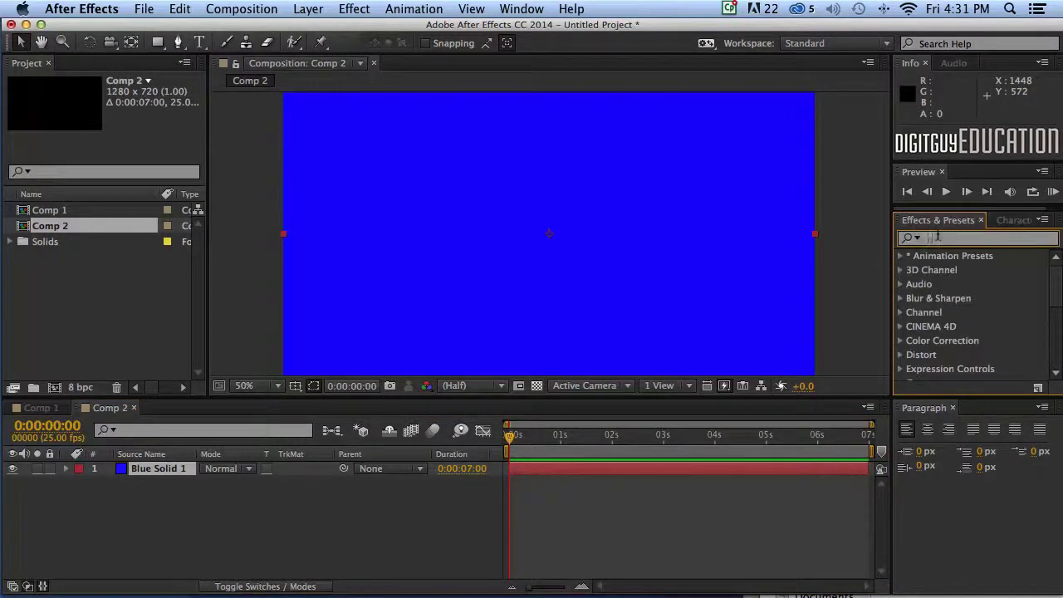
text(cell p)
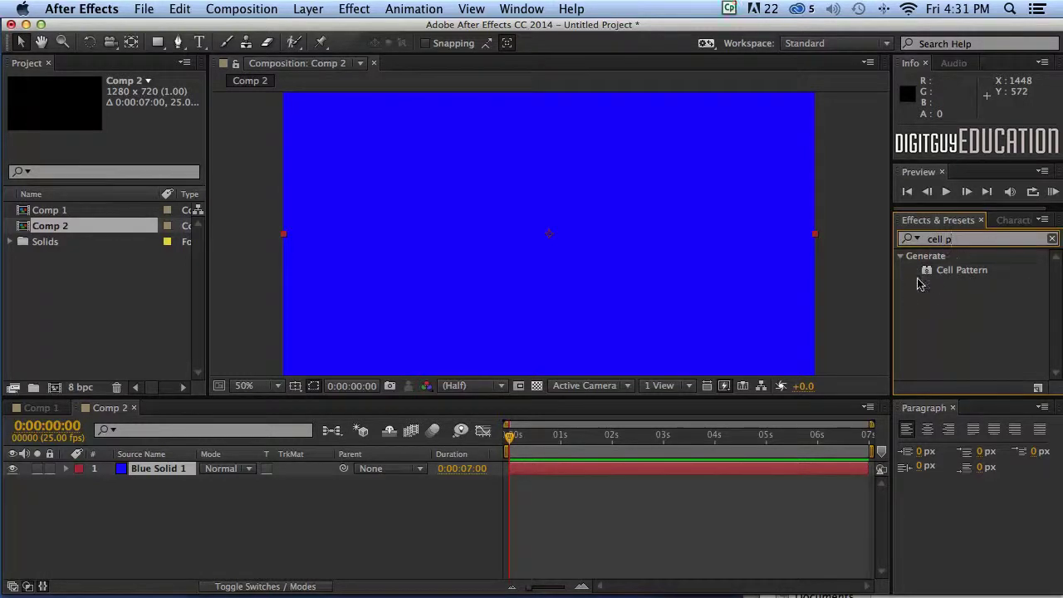
drag(925, 271, 702, 272)
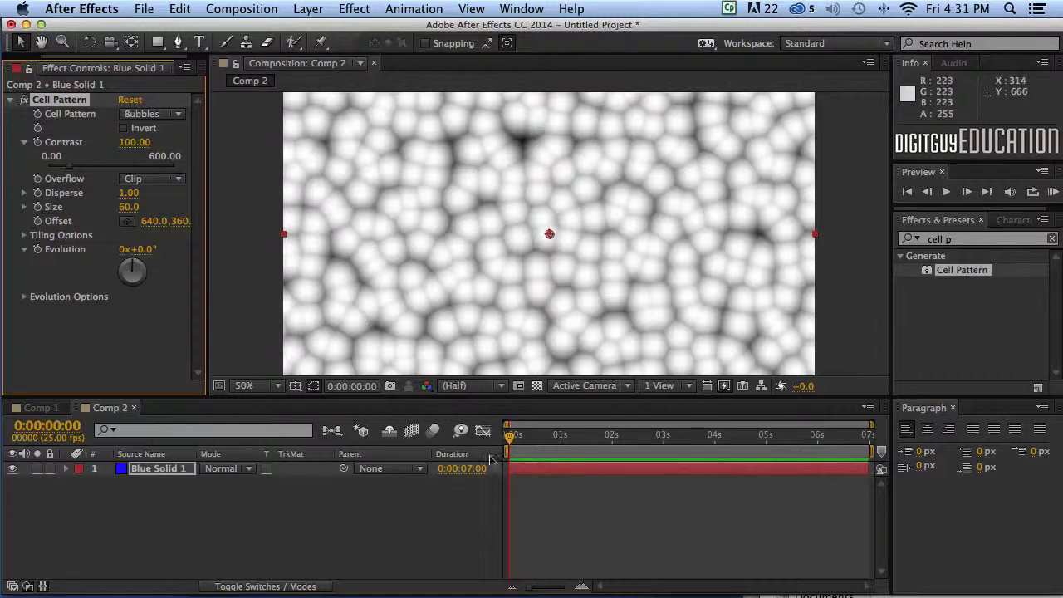
Step: Brainstorm Cell Pattern variations at 100% randomness and keep the large soft bubbles variant
click(459, 429)
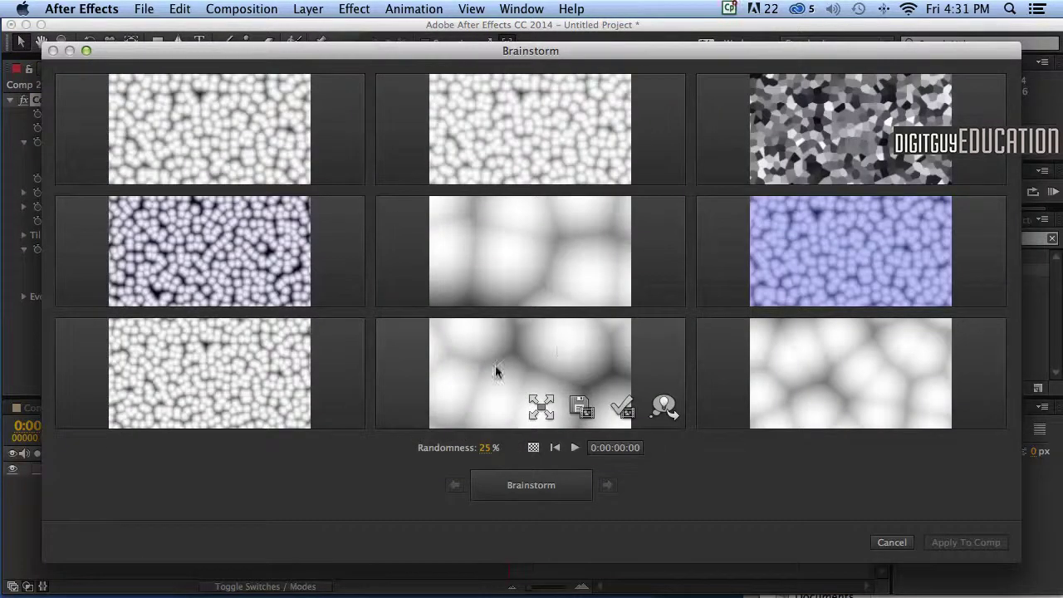
drag(484, 449, 593, 447)
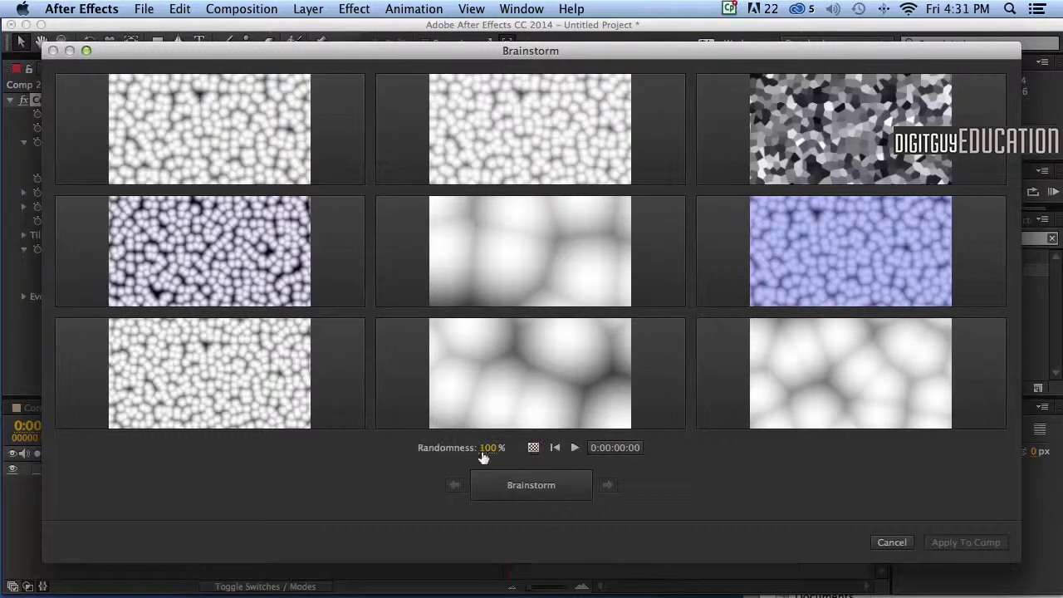
click(529, 487)
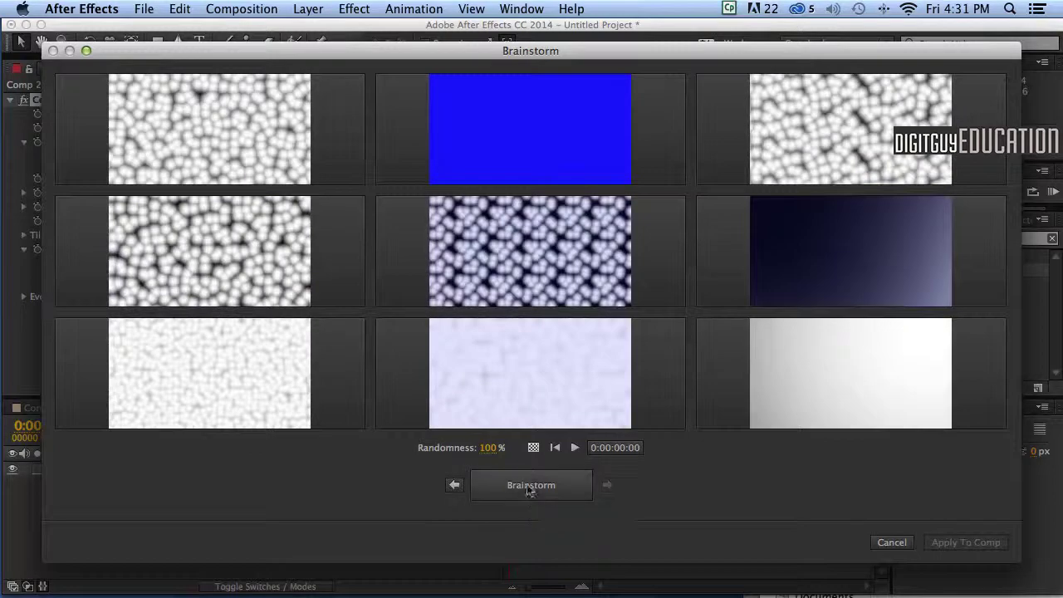
click(529, 488)
click(530, 486)
click(529, 487)
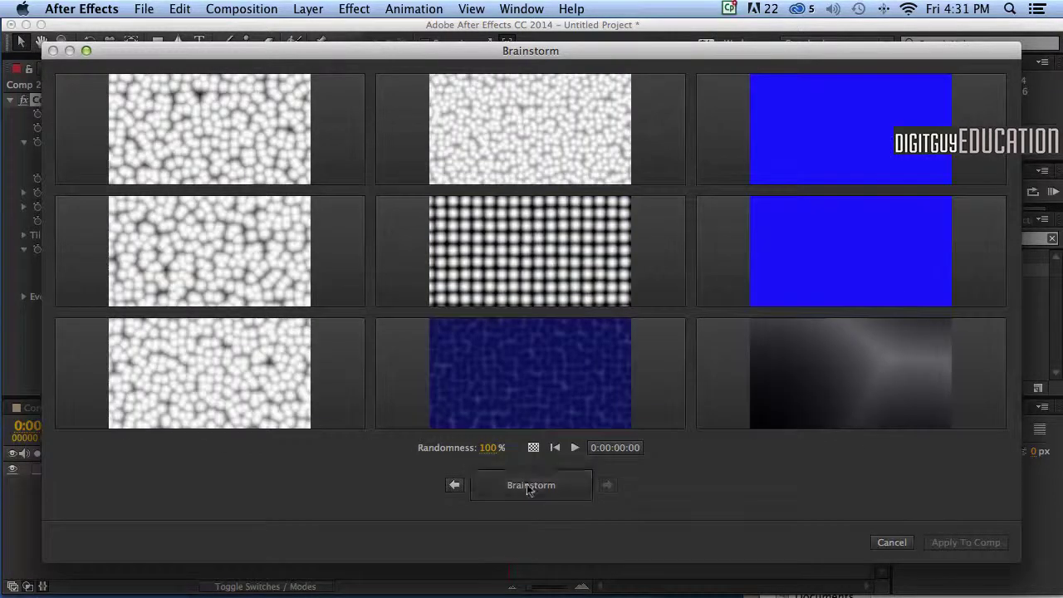
click(530, 486)
click(529, 487)
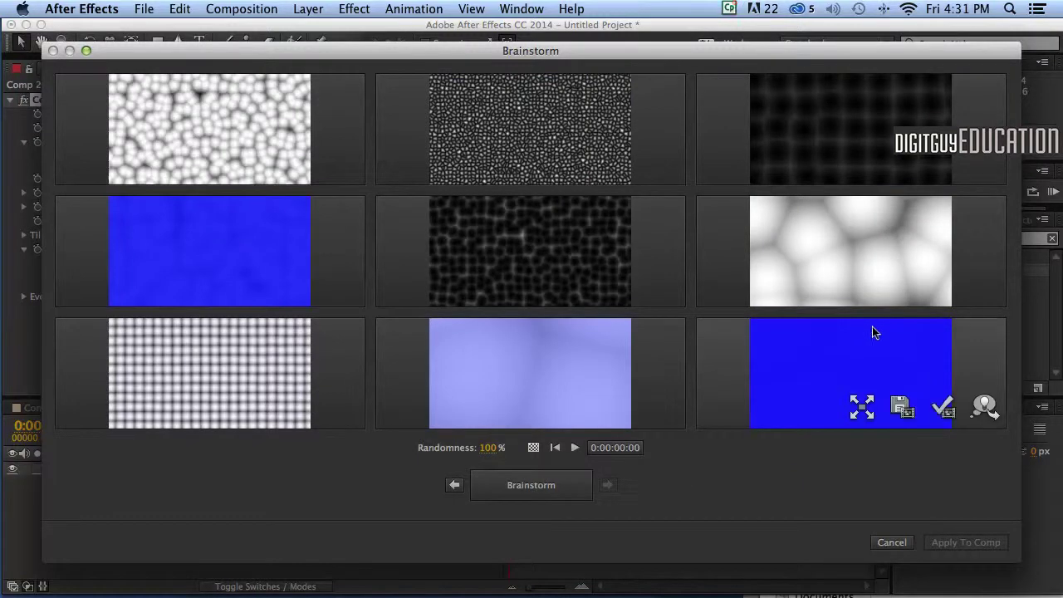
mouse_move(845, 229)
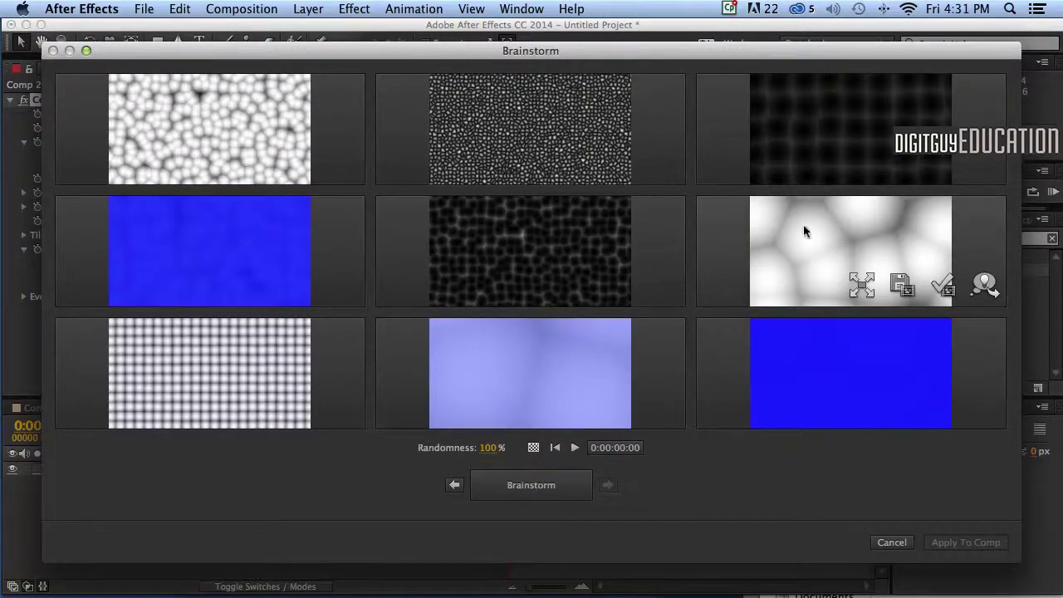
click(984, 282)
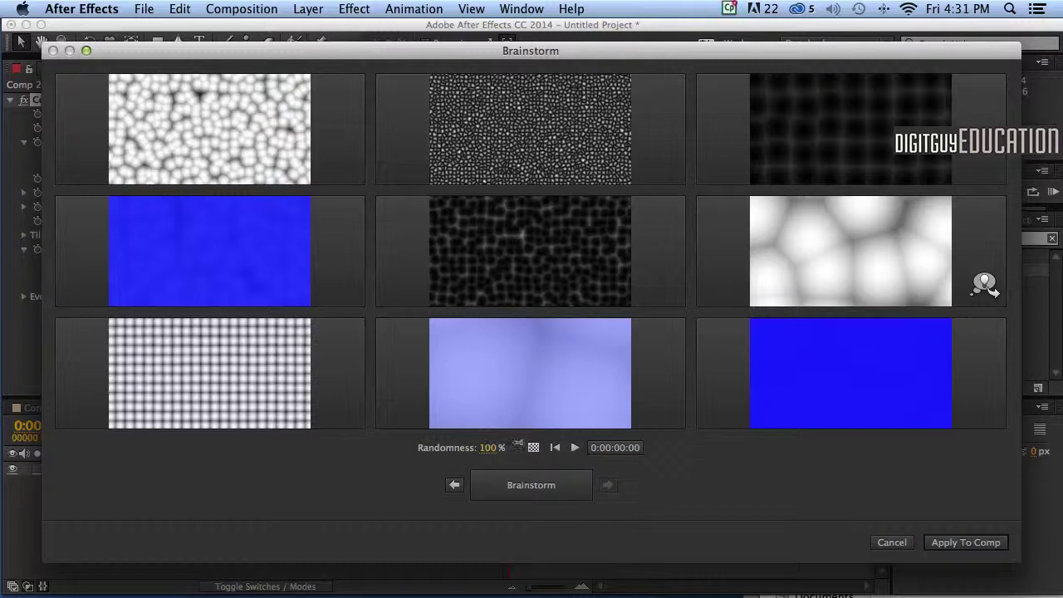
Step: Rebrainstorm at lower randomness and apply the pale-blue variant (Contrast 116.89, Disperse 0.92, Size 318.2)
drag(517, 444, 478, 440)
click(515, 485)
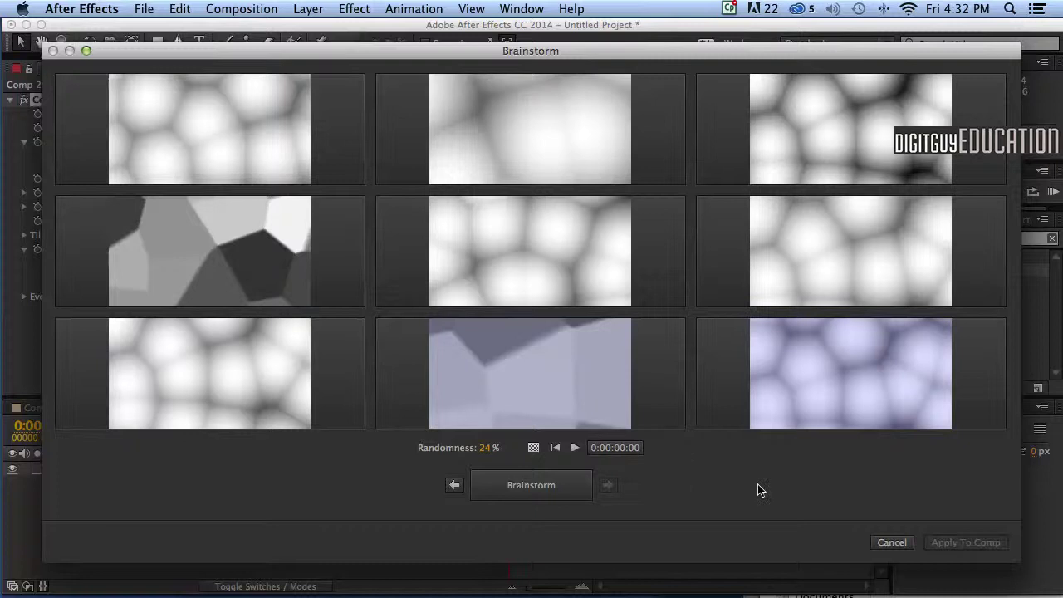
mouse_move(837, 369)
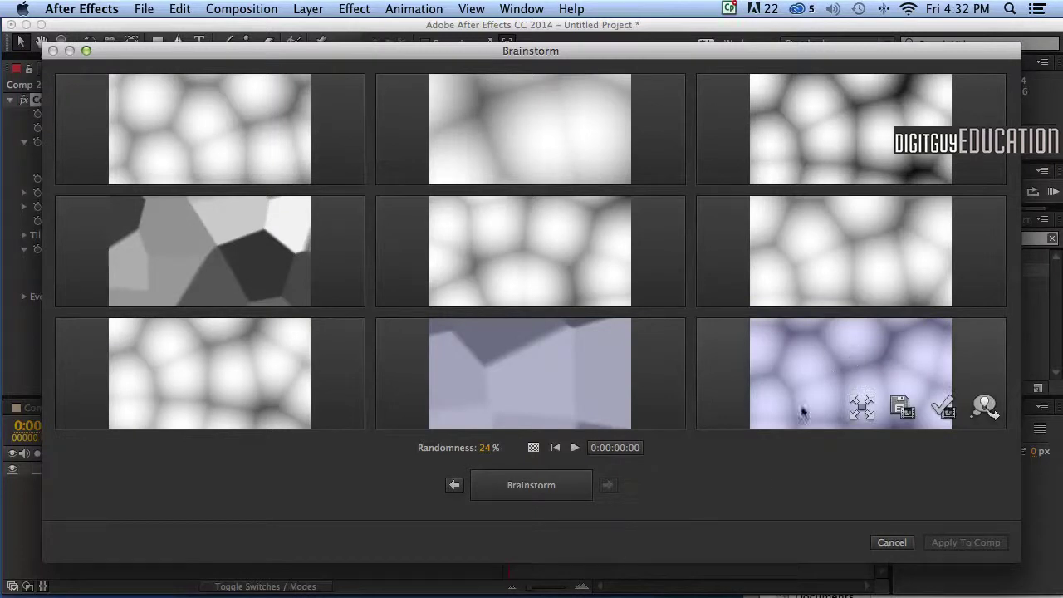
click(941, 409)
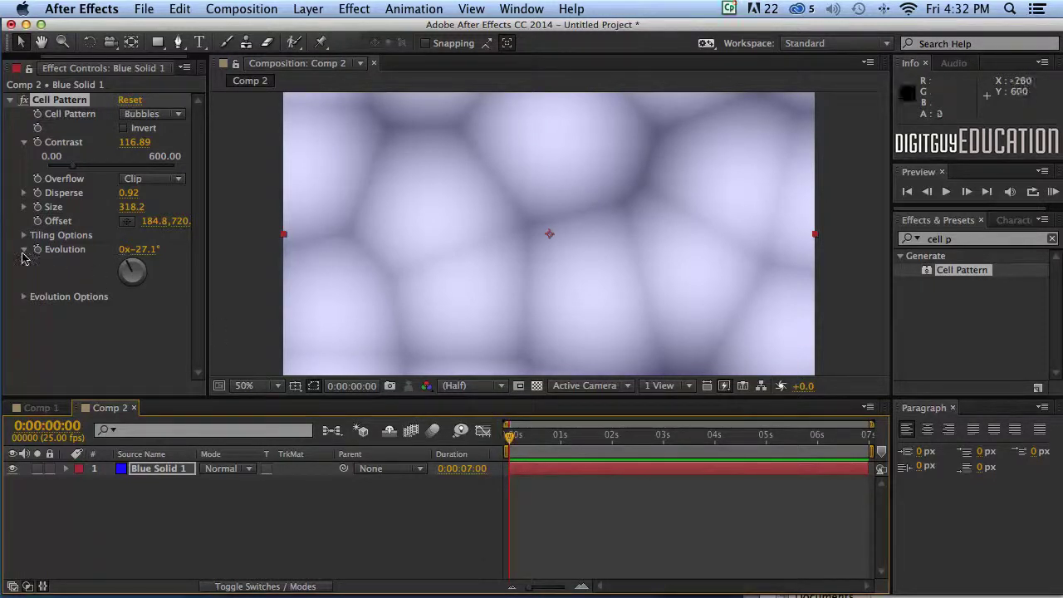
Step: Keyframe Evolution from 0x-27.1° at frame 0 to 1x+332.9° at the last frame, then preview
click(36, 249)
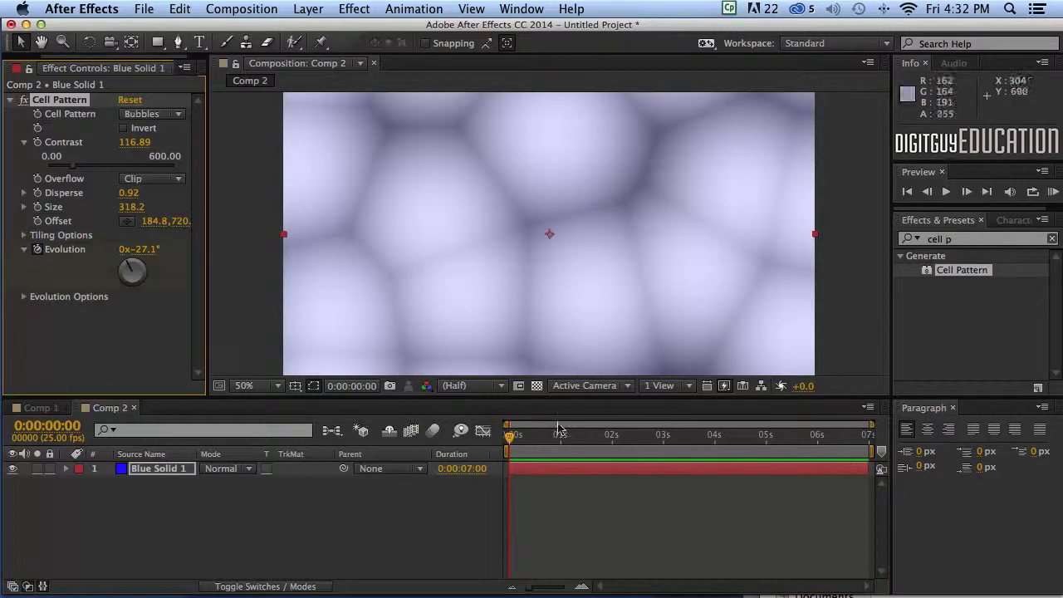
drag(509, 434, 873, 473)
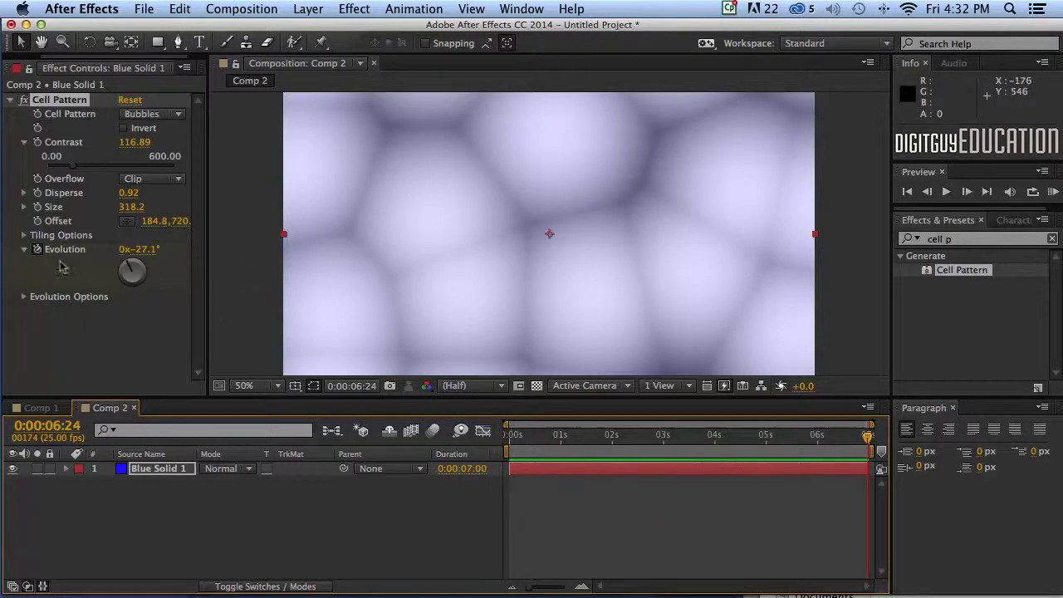
click(118, 251)
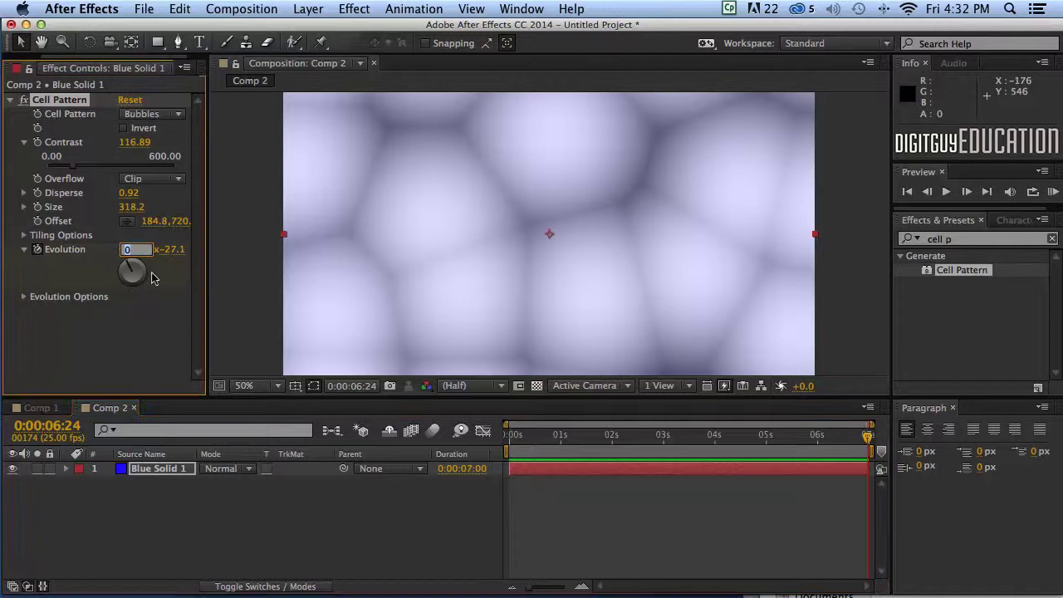
text(2)
key(Return)
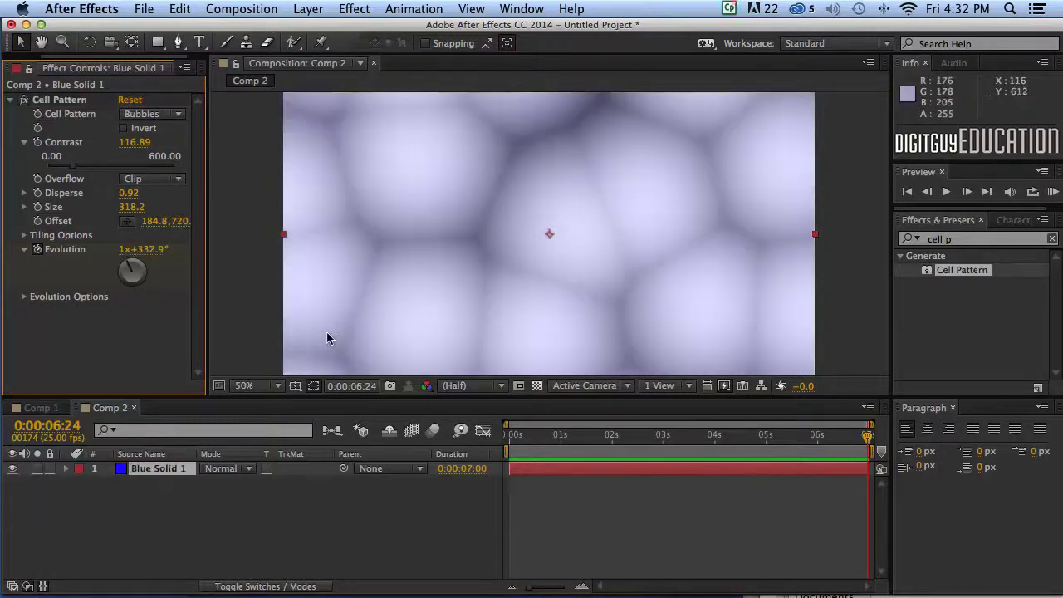
drag(863, 435, 482, 439)
key(space)
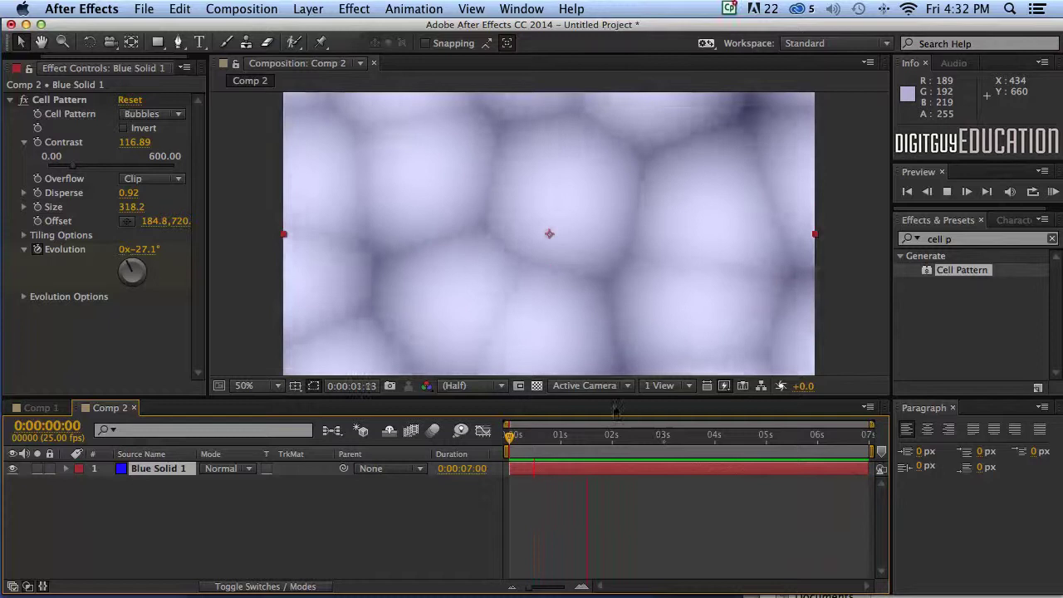
key(space)
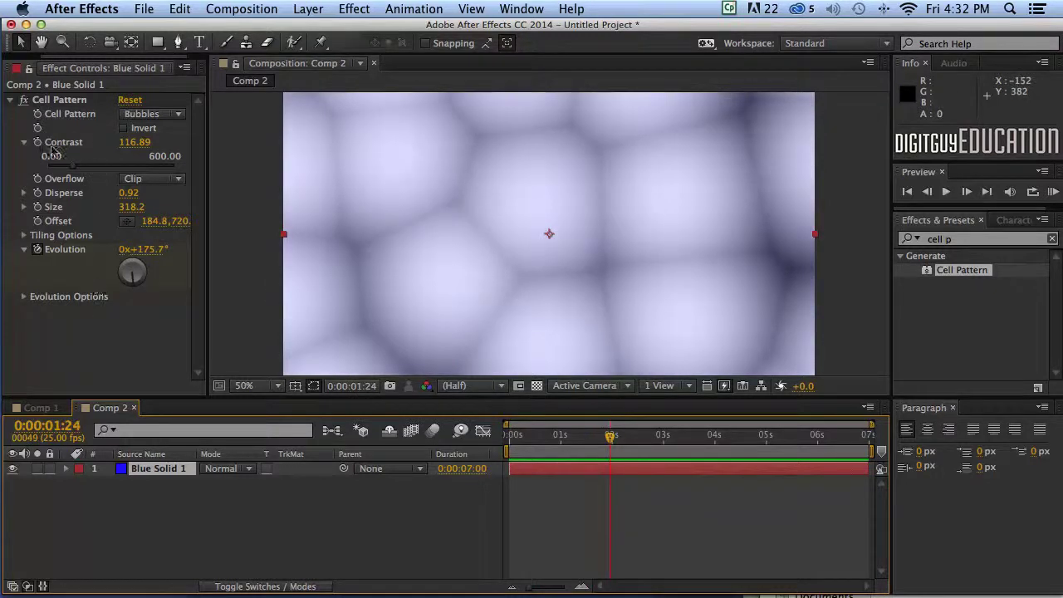
click(152, 114)
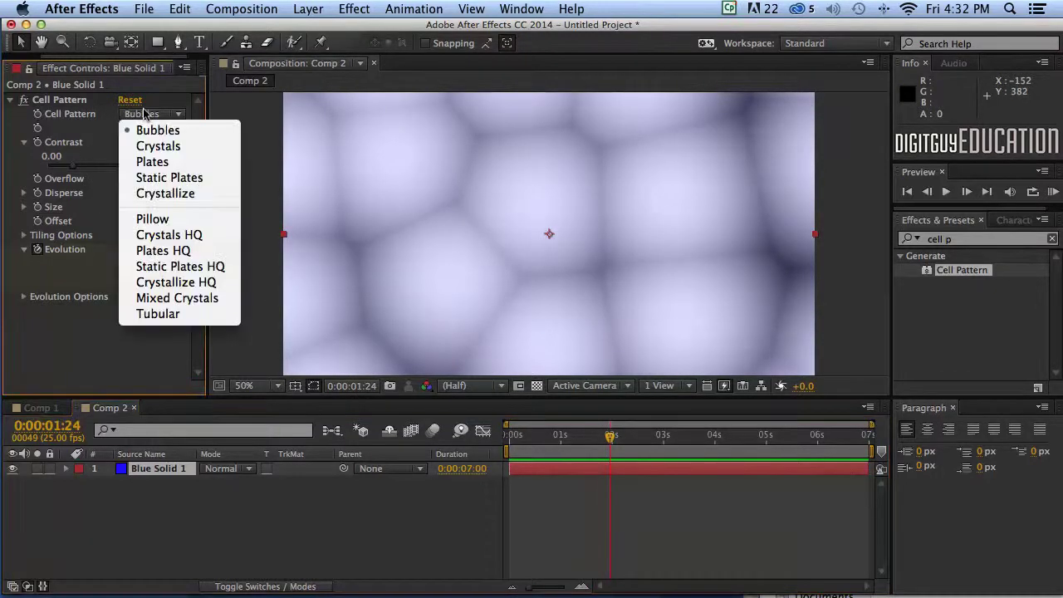
click(145, 147)
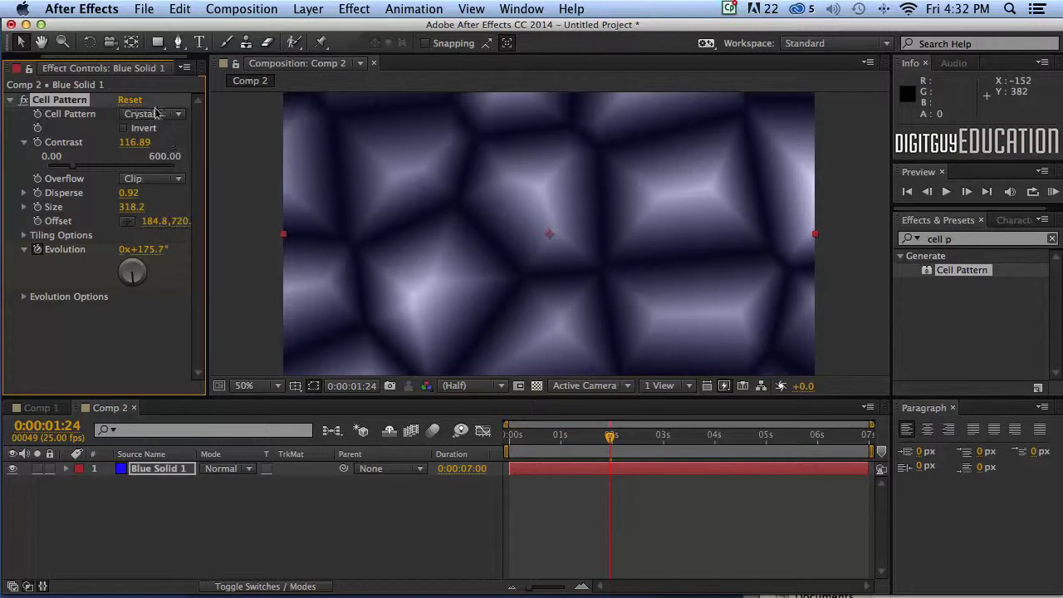
click(154, 114)
click(166, 220)
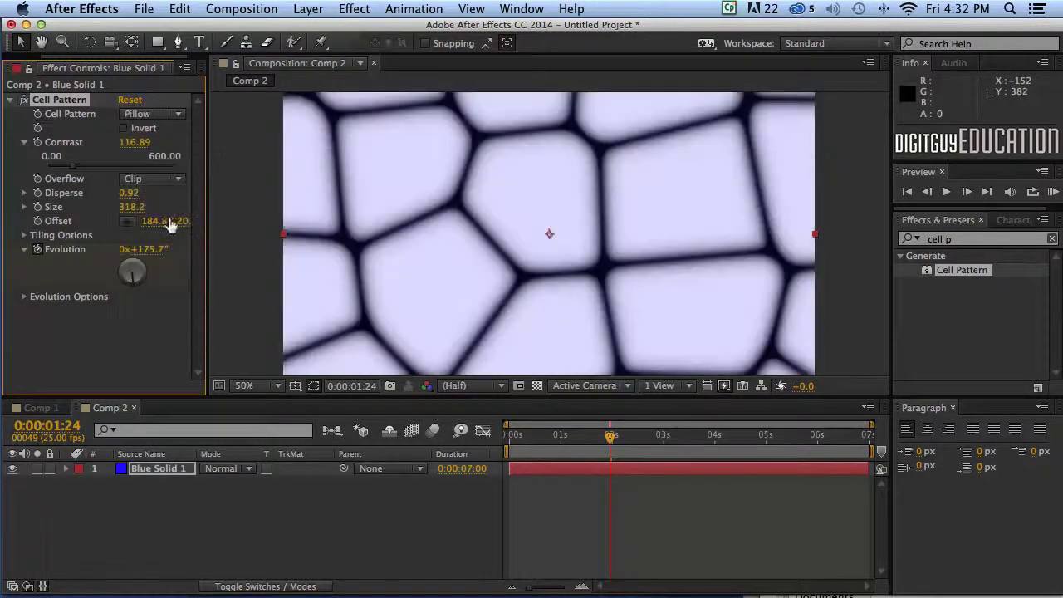
click(146, 112)
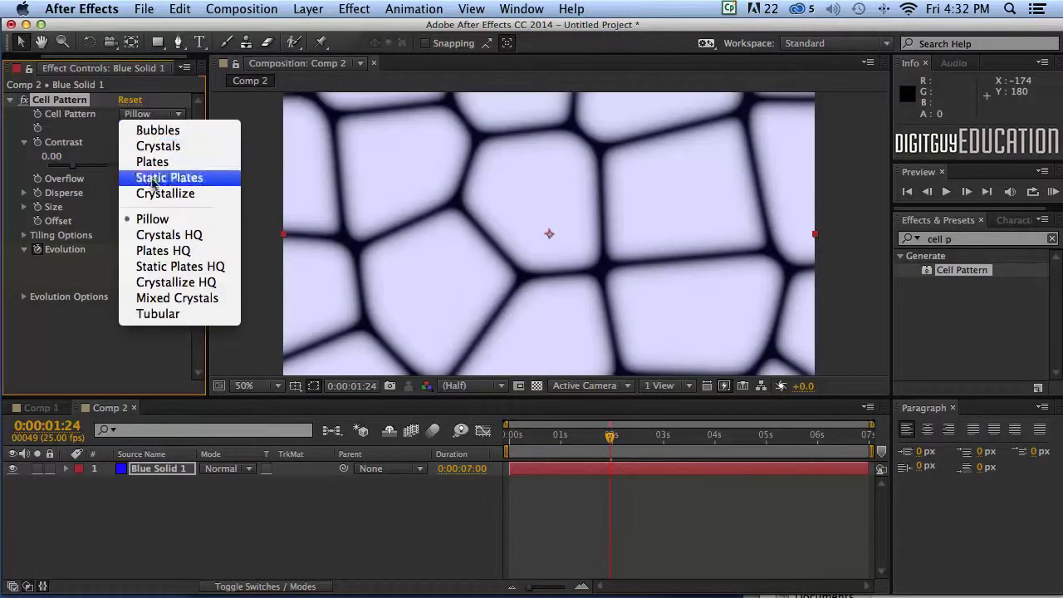
click(153, 128)
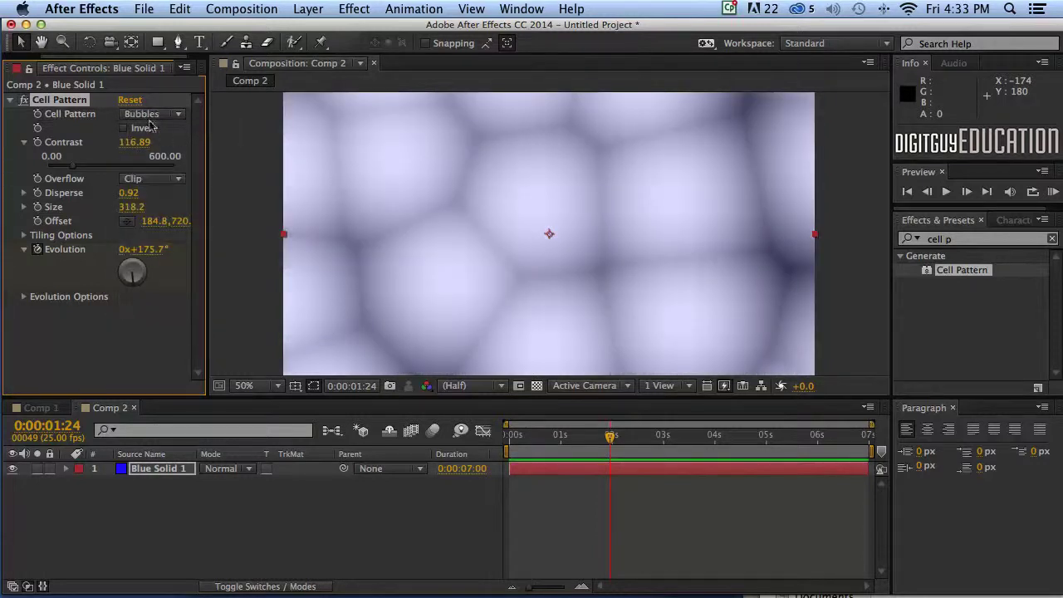
click(143, 112)
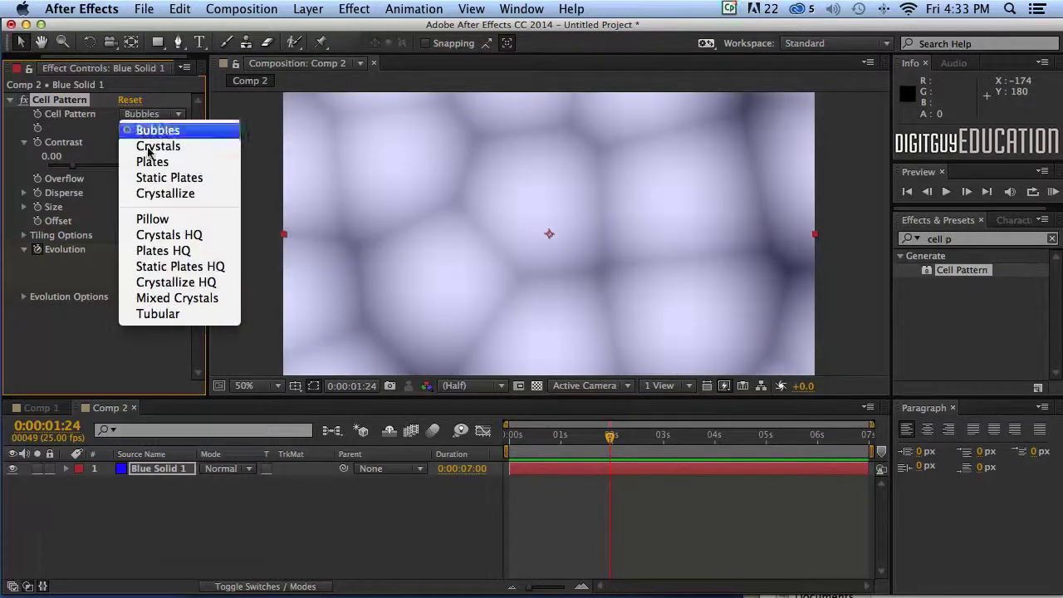
click(172, 310)
key(space)
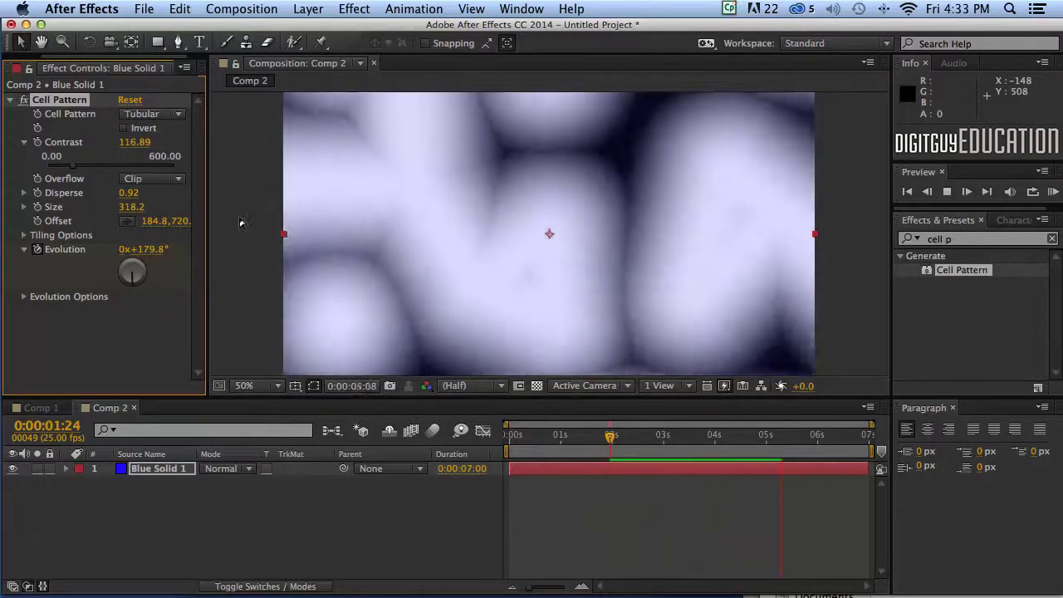
key(space)
click(141, 115)
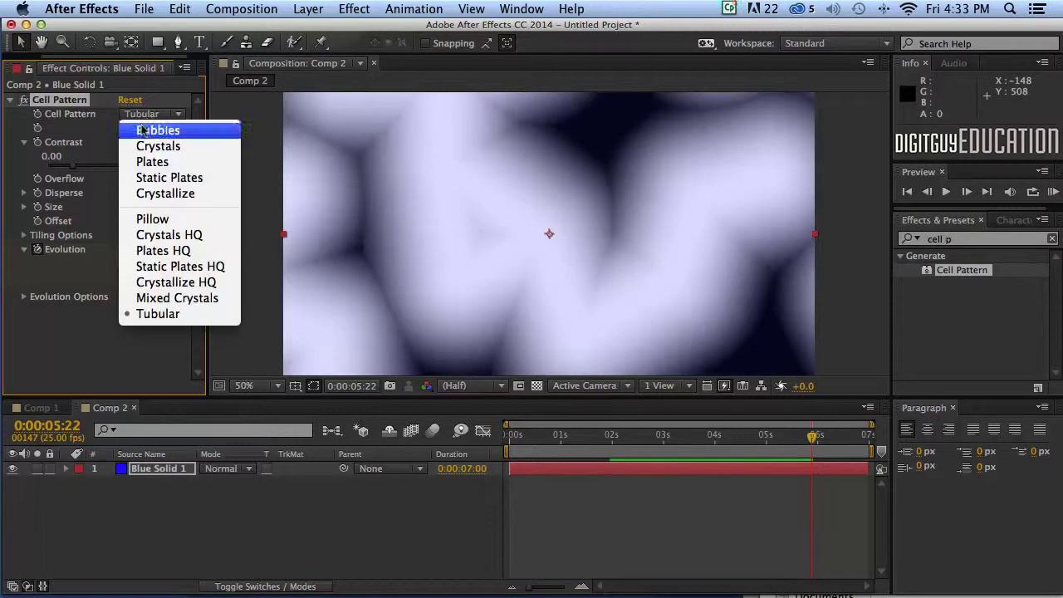
click(149, 131)
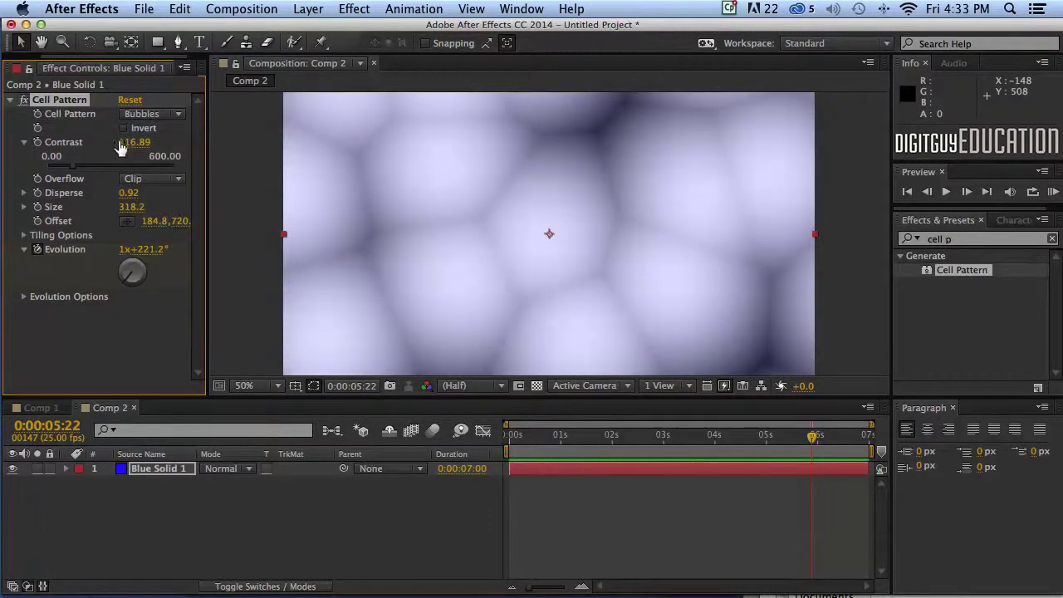
Step: In Effect Controls, scrub Contrast up to 151.89, Disperse to 1.26 and Size down to 255.2
mouse_move(135, 142)
mouse_down()
mouse_move(240, 142)
mouse_move(96, 142)
mouse_move(161, 142)
mouse_move(128, 142)
mouse_up()
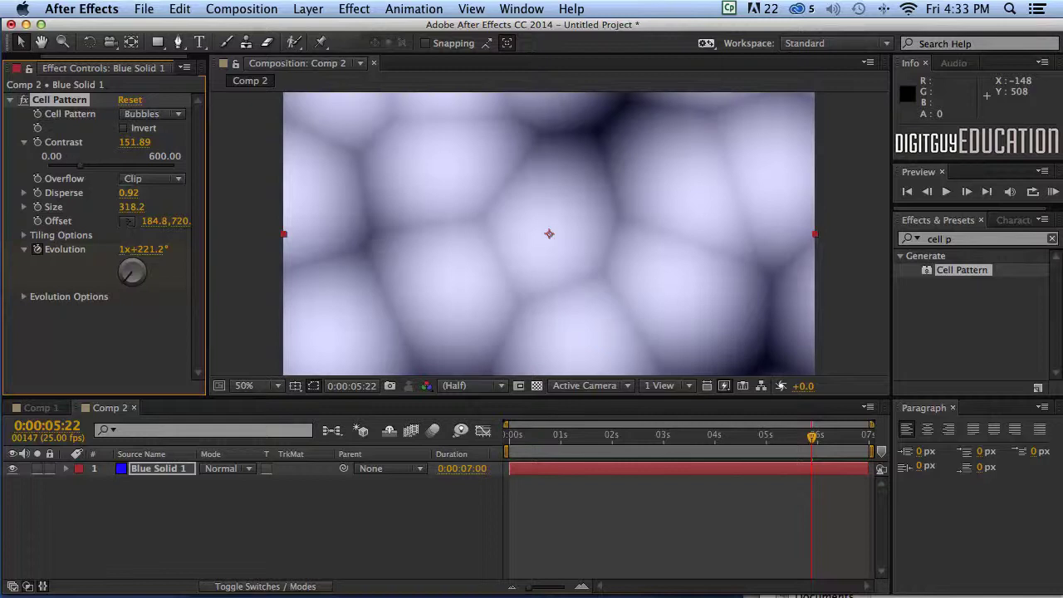
drag(129, 191, 220, 189)
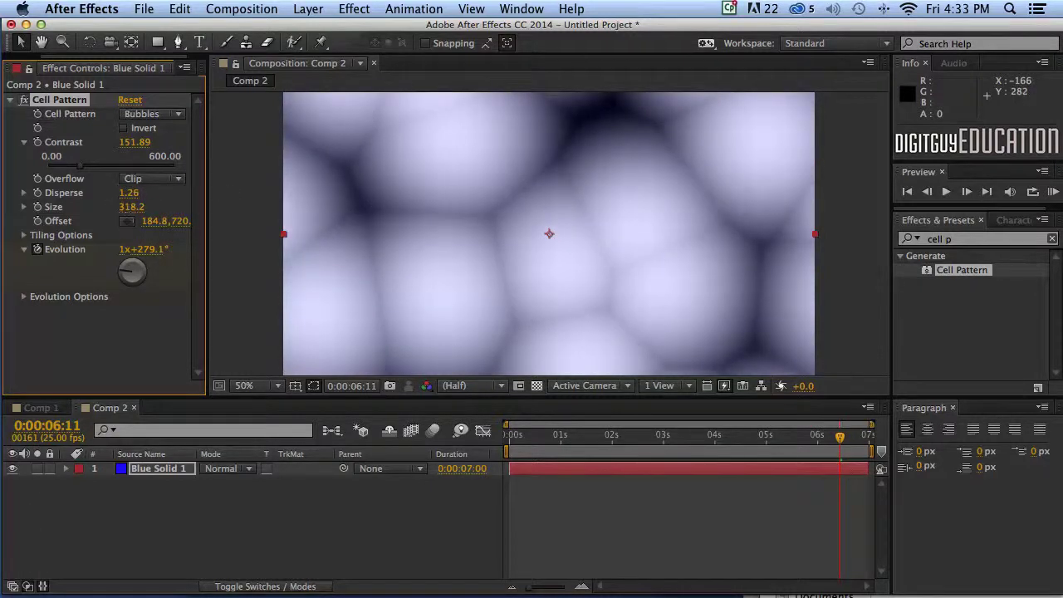
drag(131, 206, 76, 209)
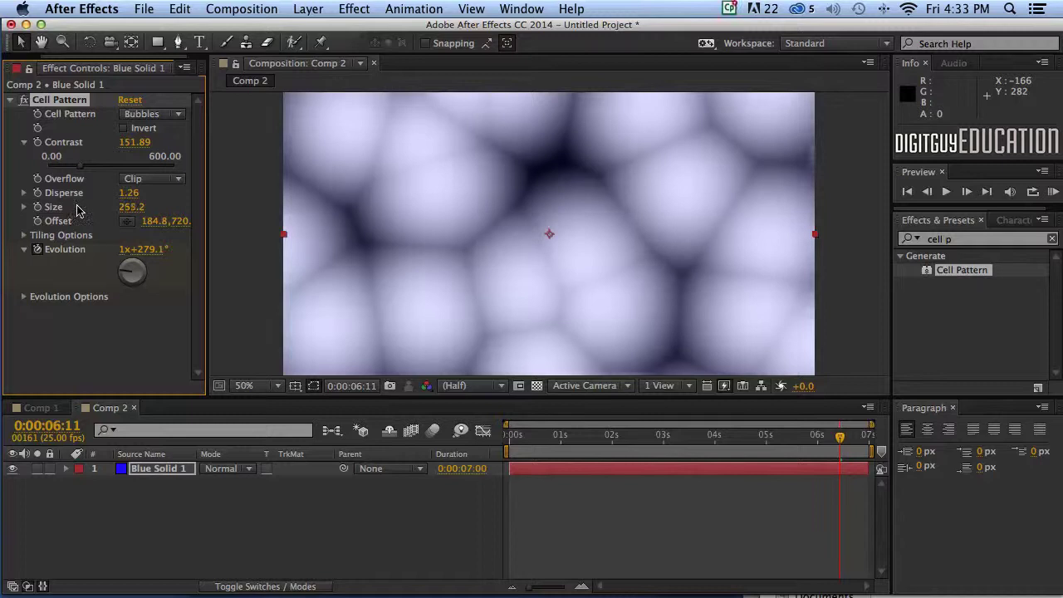
Step: Keyframe Size from 256.5 at frame 0 to 471.2 at the last frame, then play from the start
drag(838, 438, 417, 432)
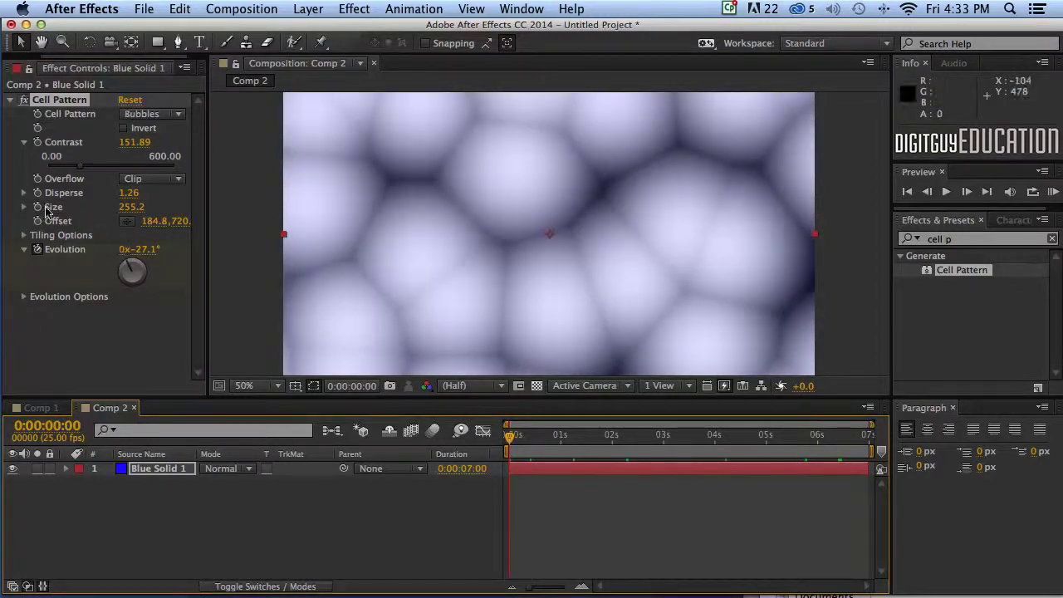
click(38, 207)
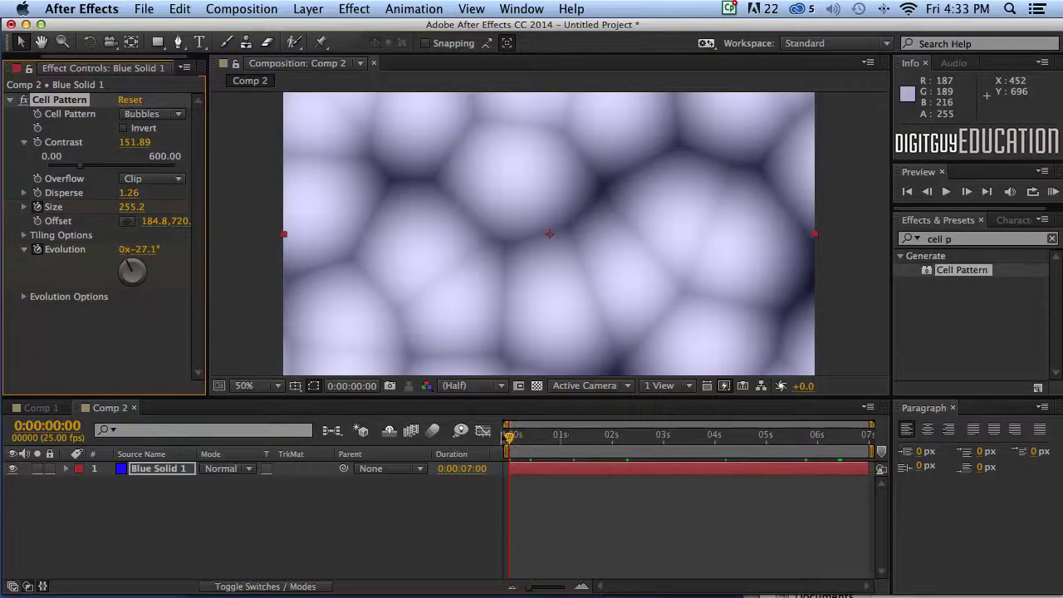
drag(508, 436, 868, 440)
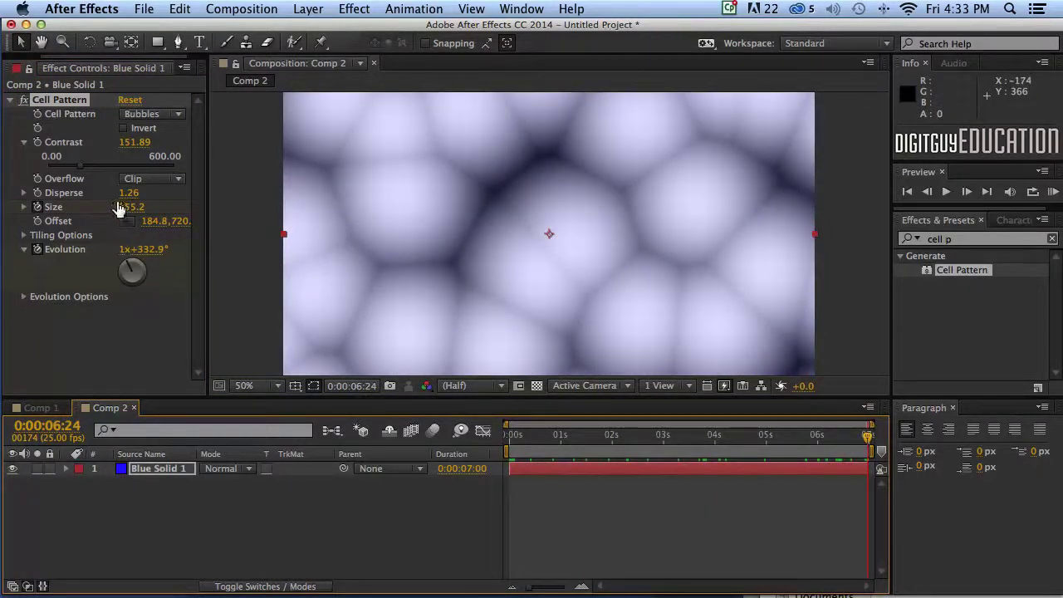
drag(119, 206, 304, 207)
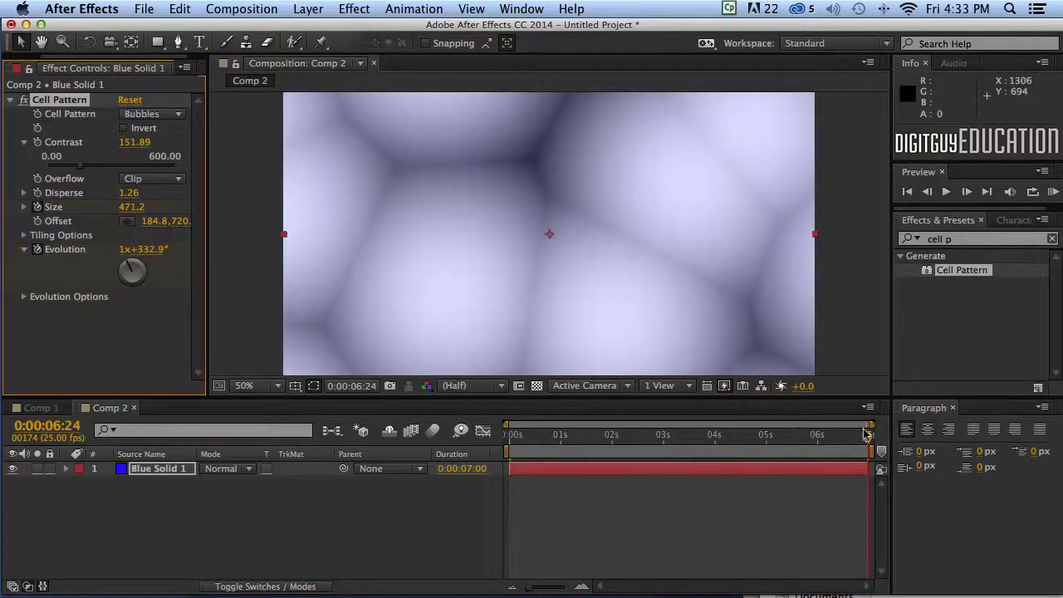
drag(866, 433, 479, 427)
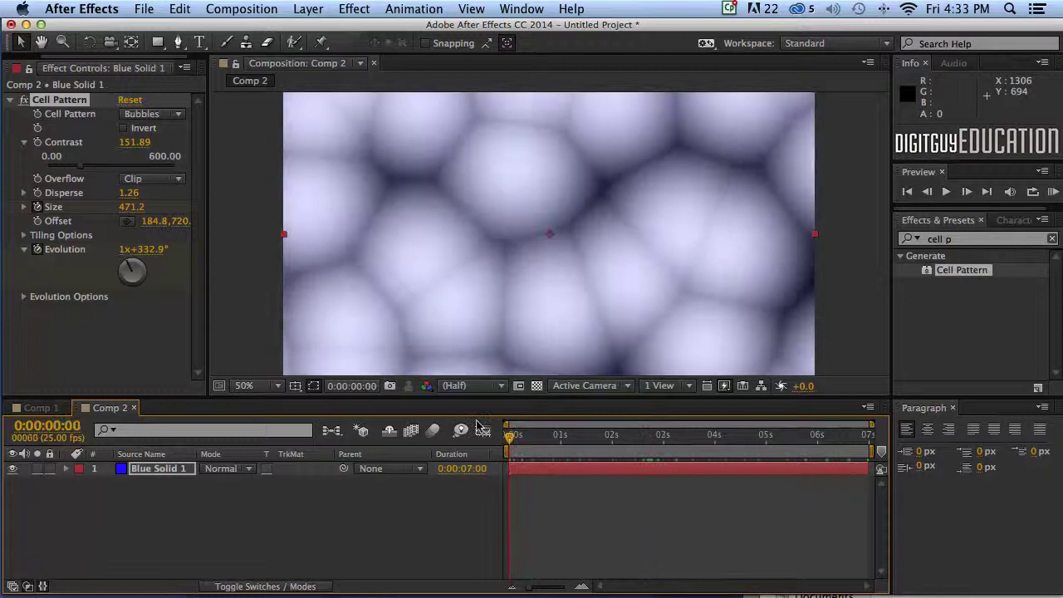
key(space)
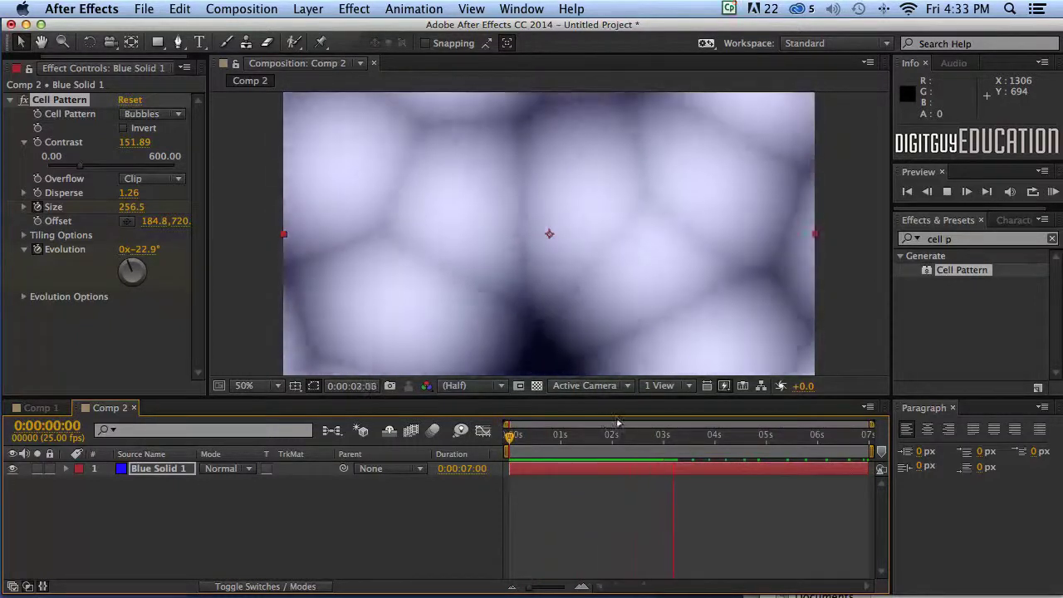
Step: Keyframe Contrast at frame 0 and raise it sharply around the 3-second mark, then play to check
key(space)
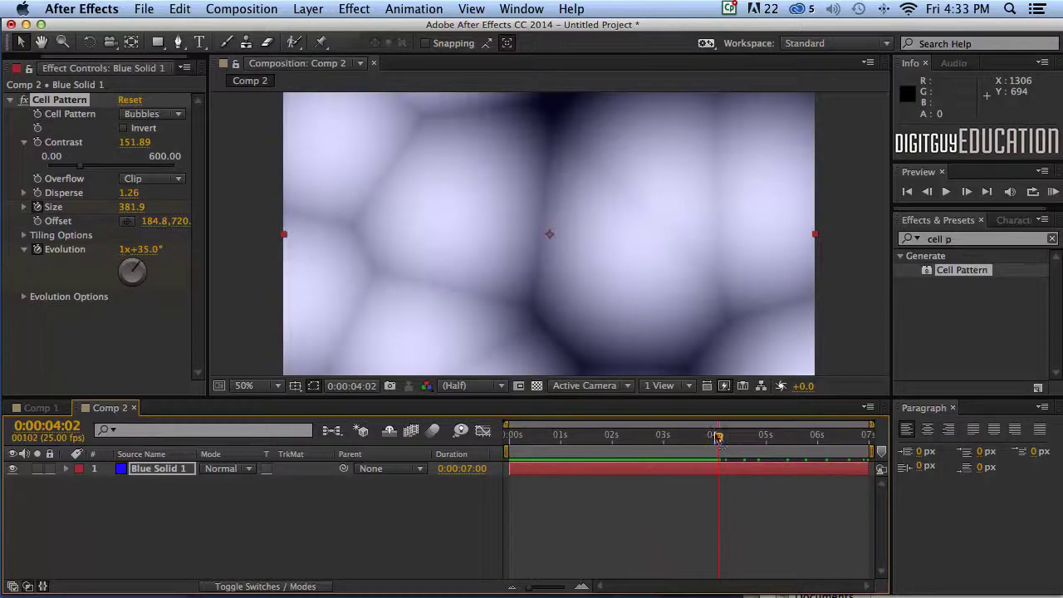
drag(718, 437, 507, 433)
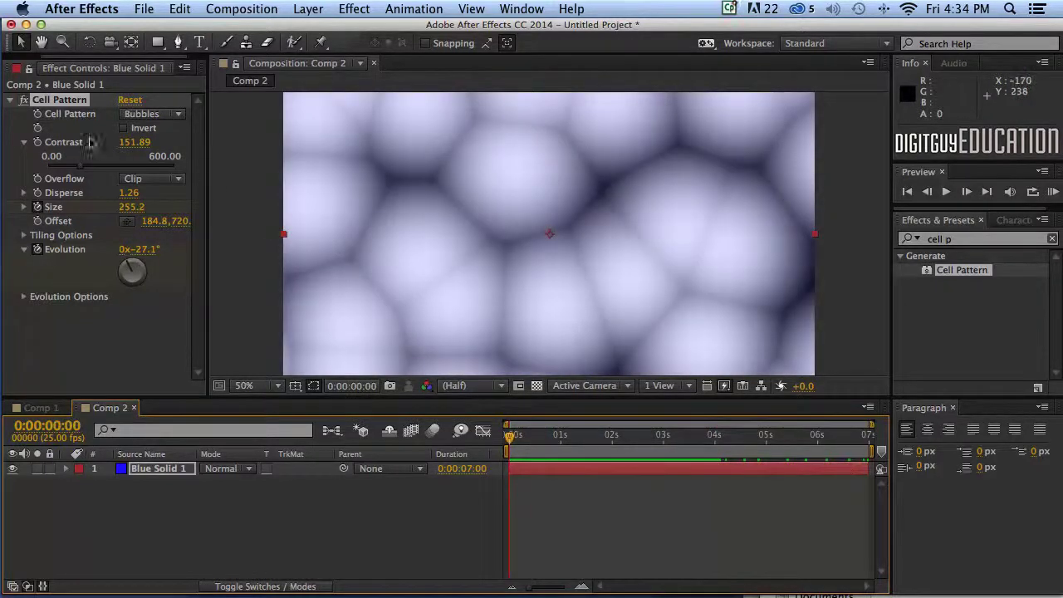
click(36, 142)
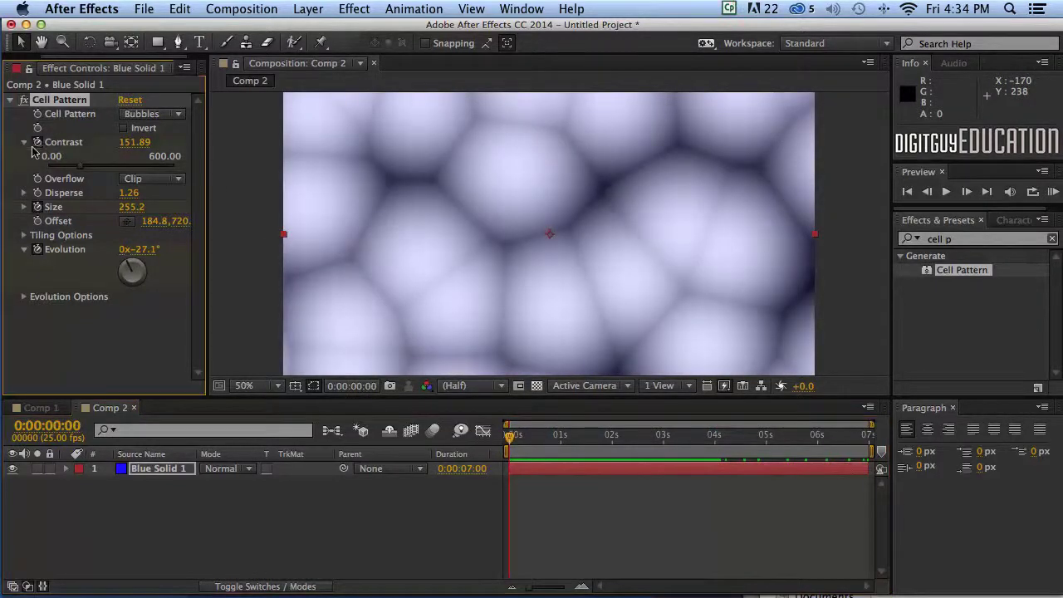
drag(509, 440, 678, 440)
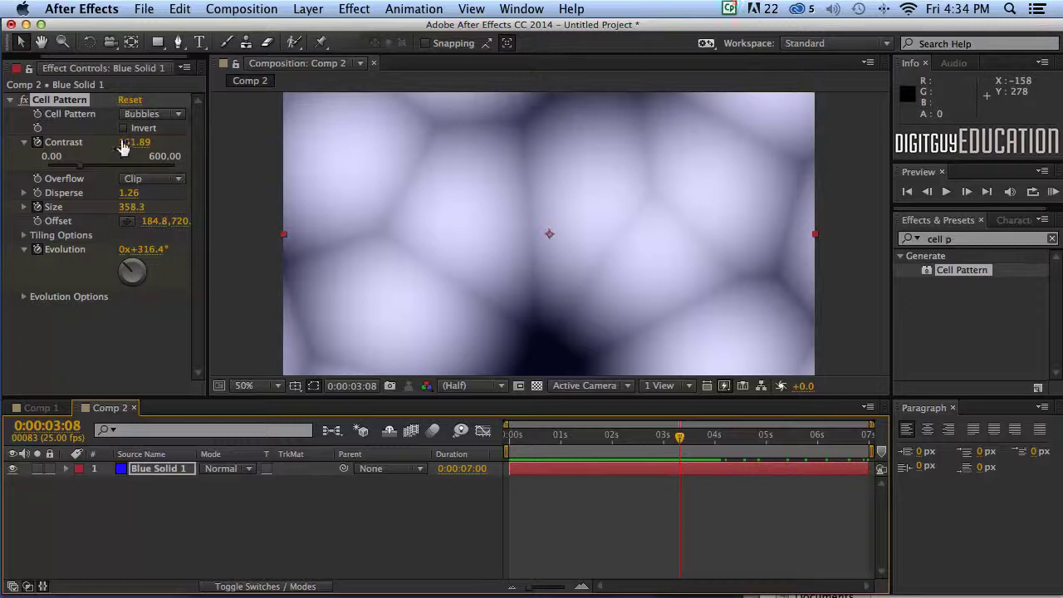
drag(121, 145, 955, 157)
key(KP_0)
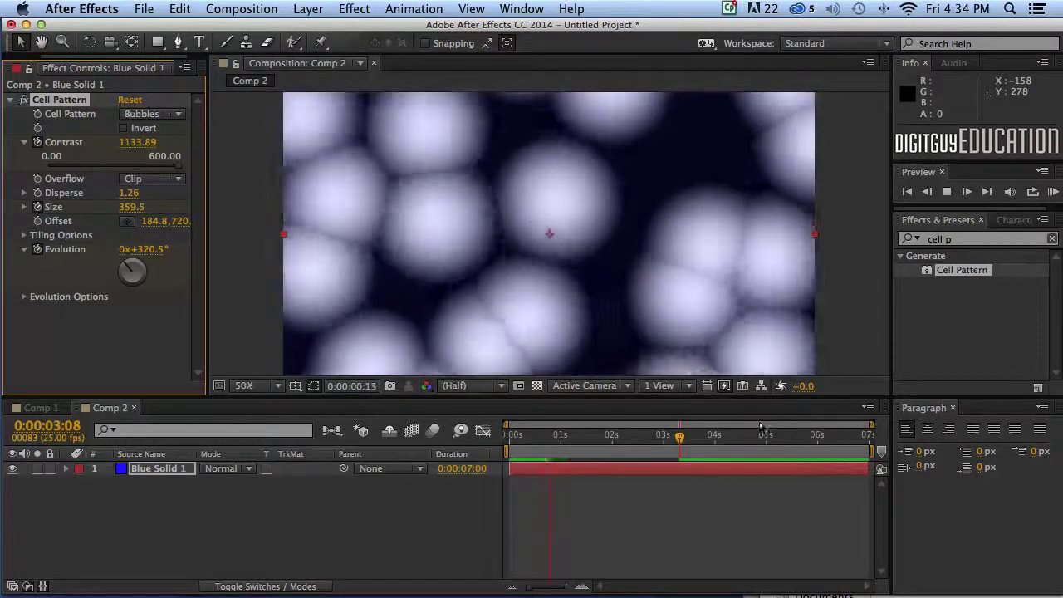
key(space)
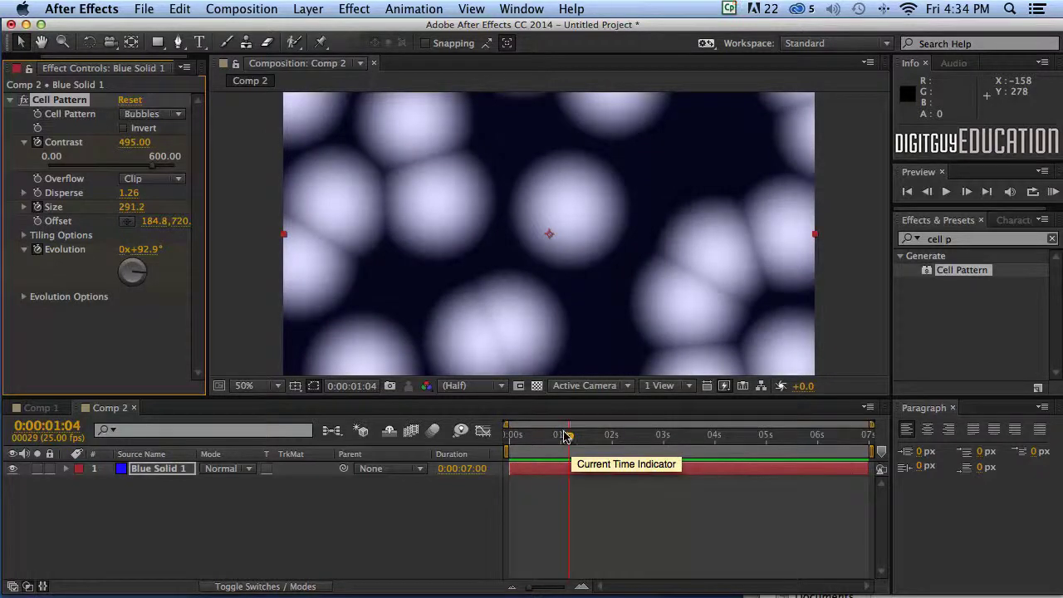
Step: Set Contrast to 196.89 at the last frame so the bubbles end soft
drag(567, 435, 890, 449)
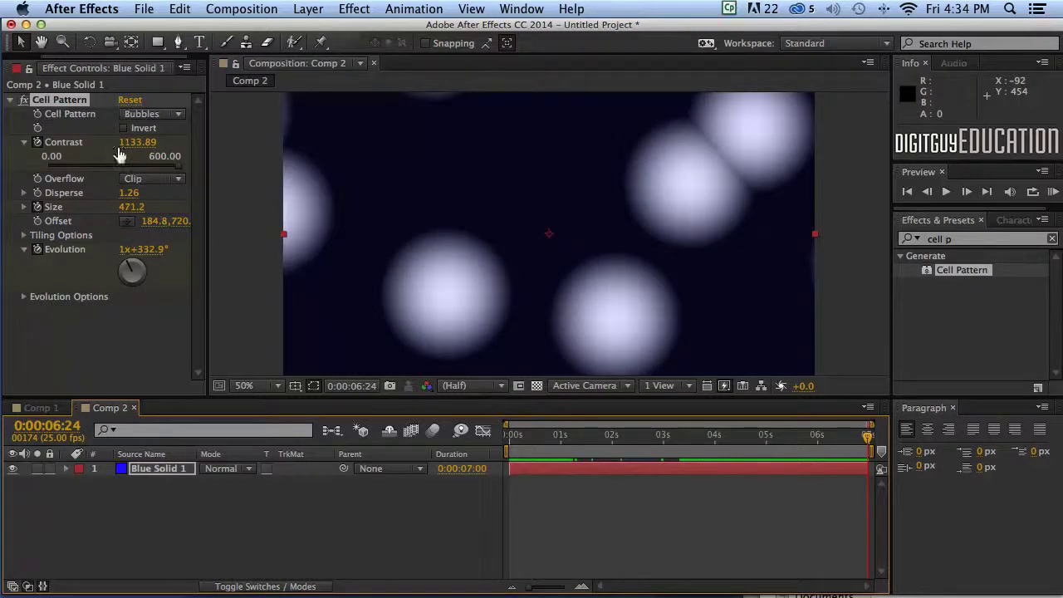
drag(124, 143, 145, 143)
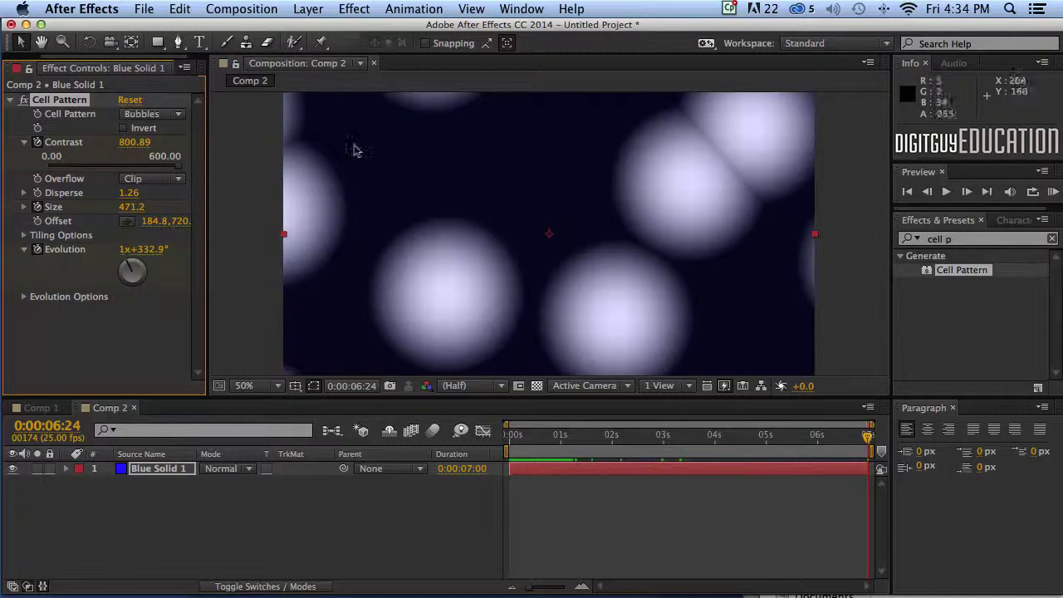
drag(130, 142, 8, 151)
mouse_move(129, 142)
mouse_down()
mouse_move(126, 156)
mouse_move(124, 142)
mouse_move(148, 143)
mouse_up()
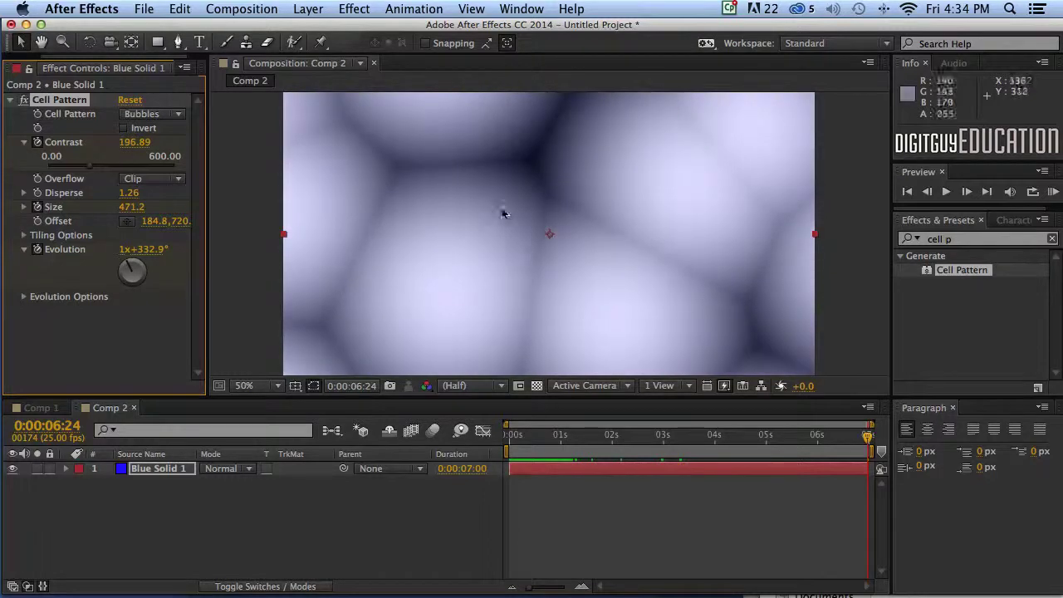
Step: RAM-preview the animation from frame 0 to watch the bubbles sharpen on dark navy and soften
click(906, 191)
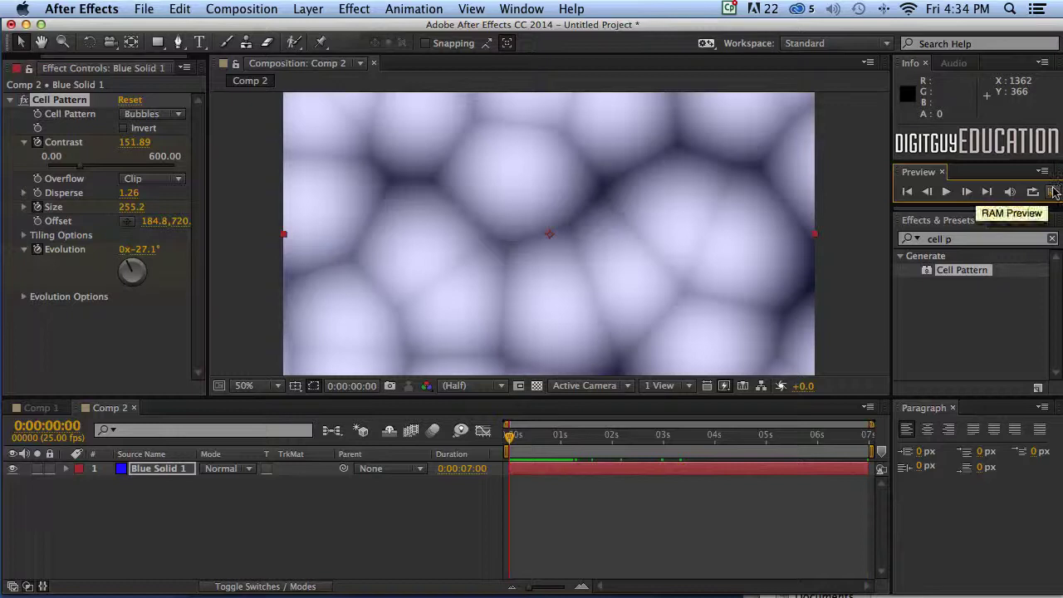
click(1053, 191)
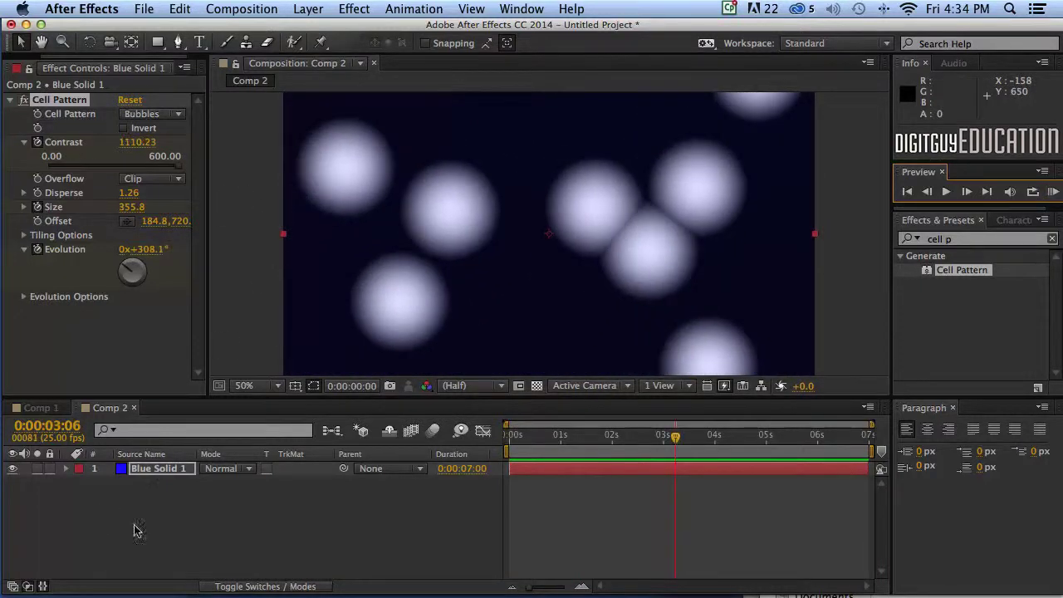
Step: Duplicate Blue Solid 1 with Cmd+D and delete the Cell Pattern effect from the new copy
click(157, 470)
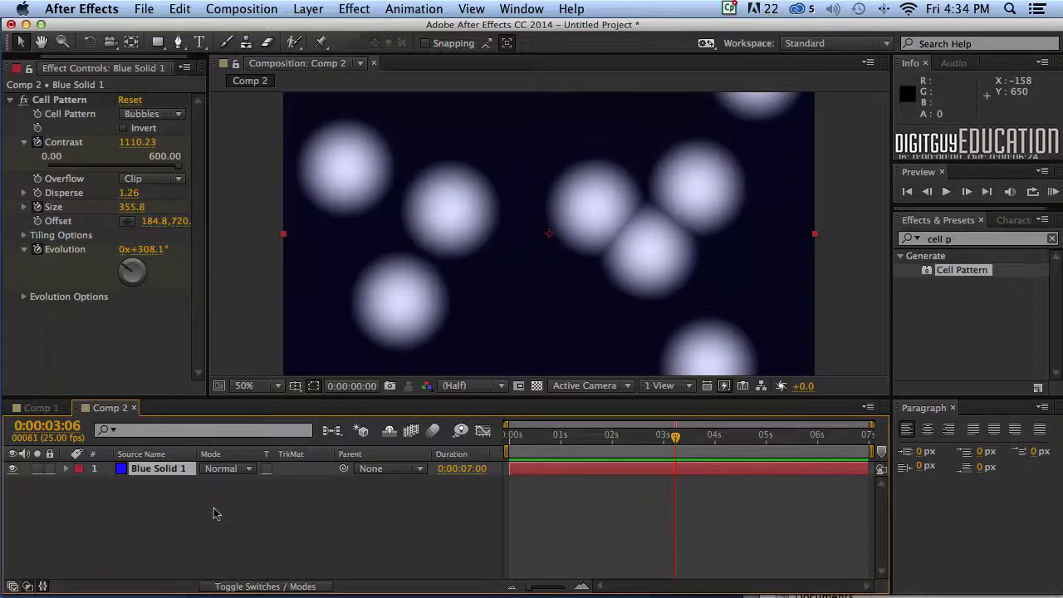
key(super+d)
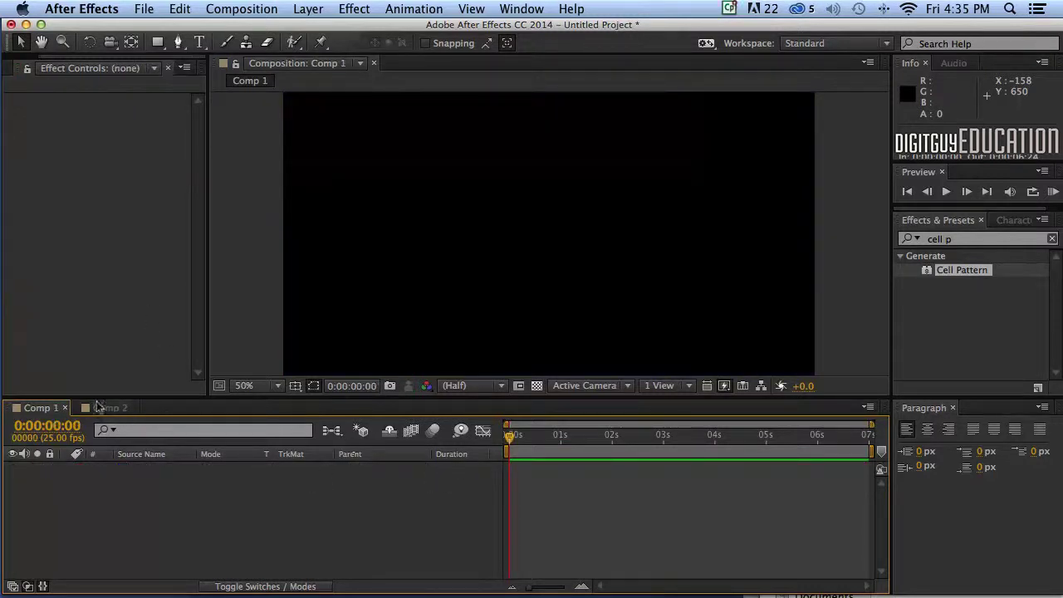
click(107, 407)
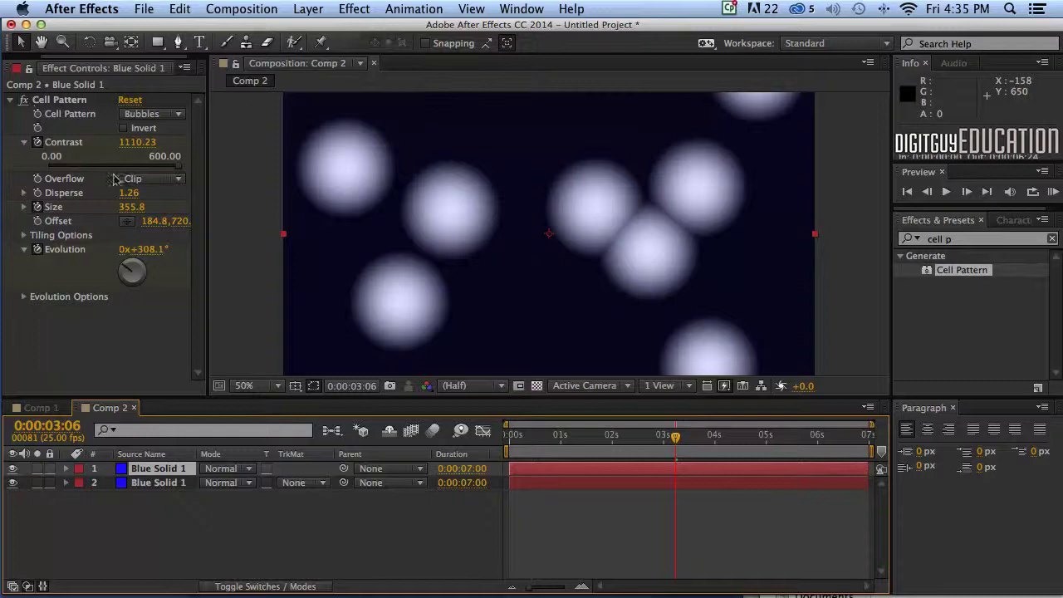
click(62, 98)
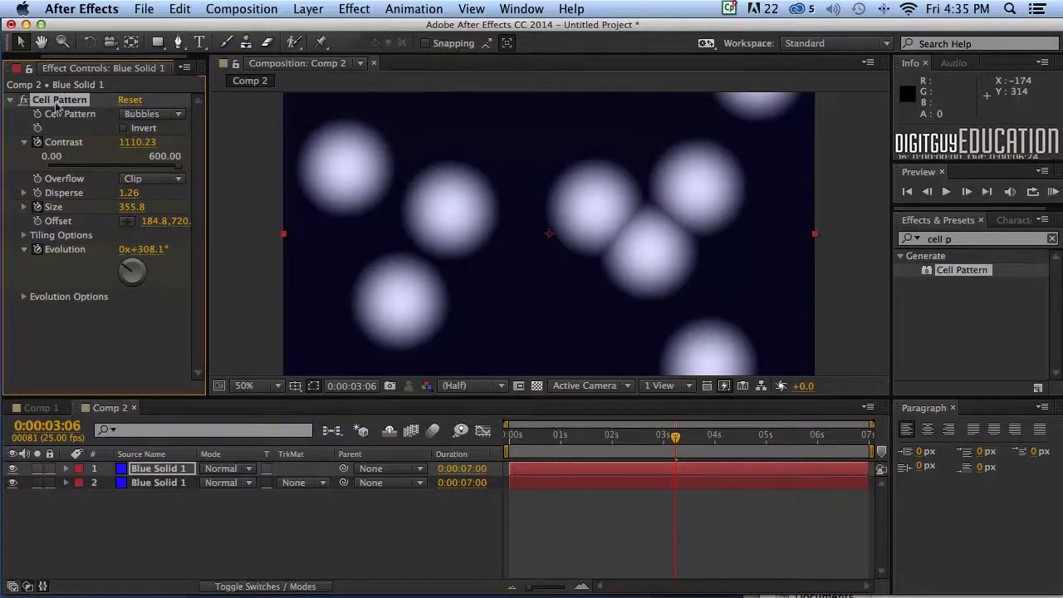
key(Delete)
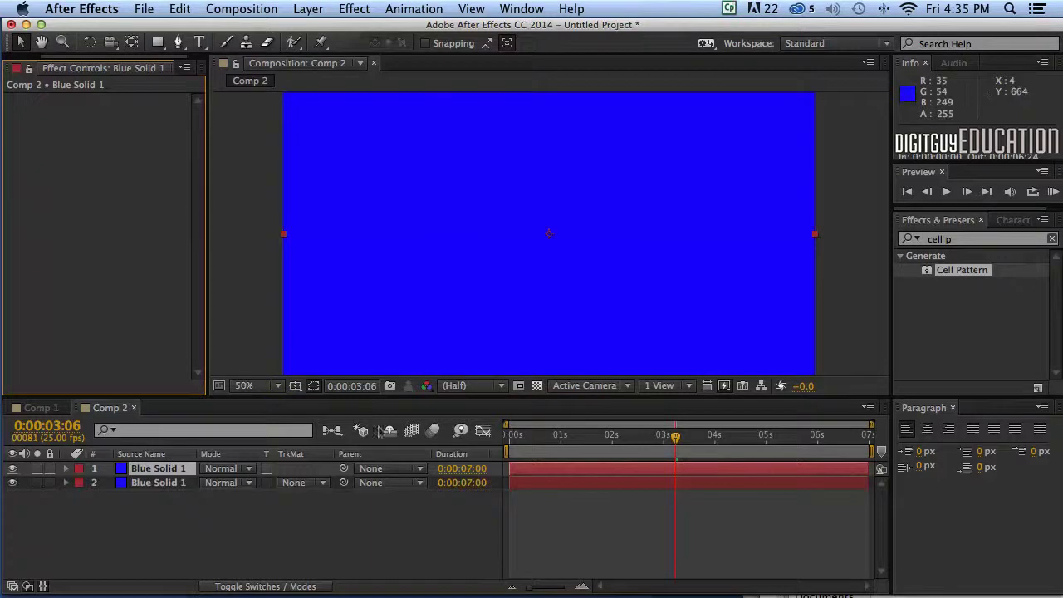
Step: Set Blue Solid 1's blending mode to Multiply and preview the blue bubbles on near-black
click(221, 468)
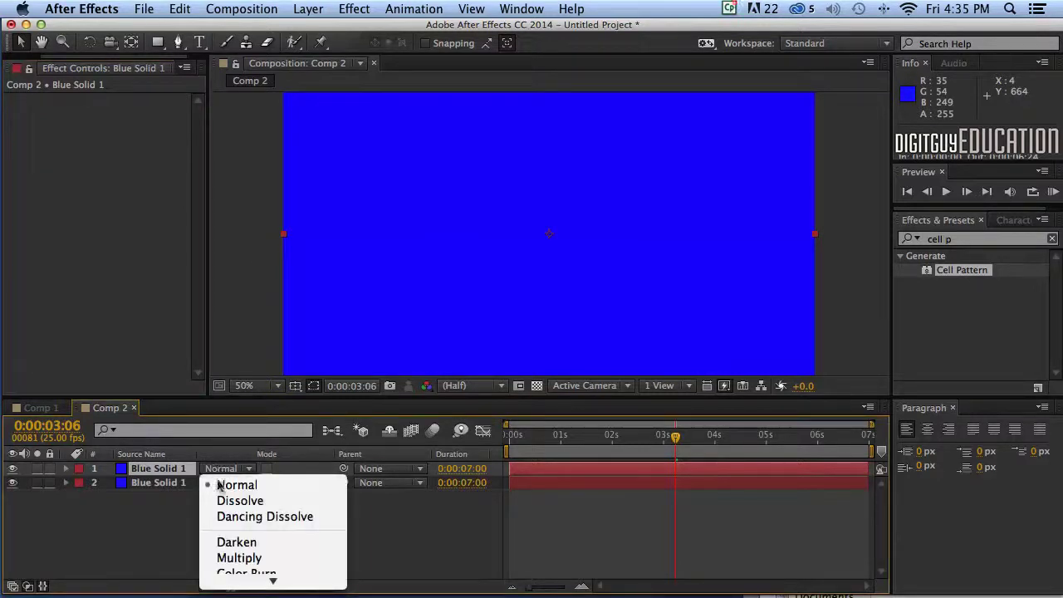
click(280, 556)
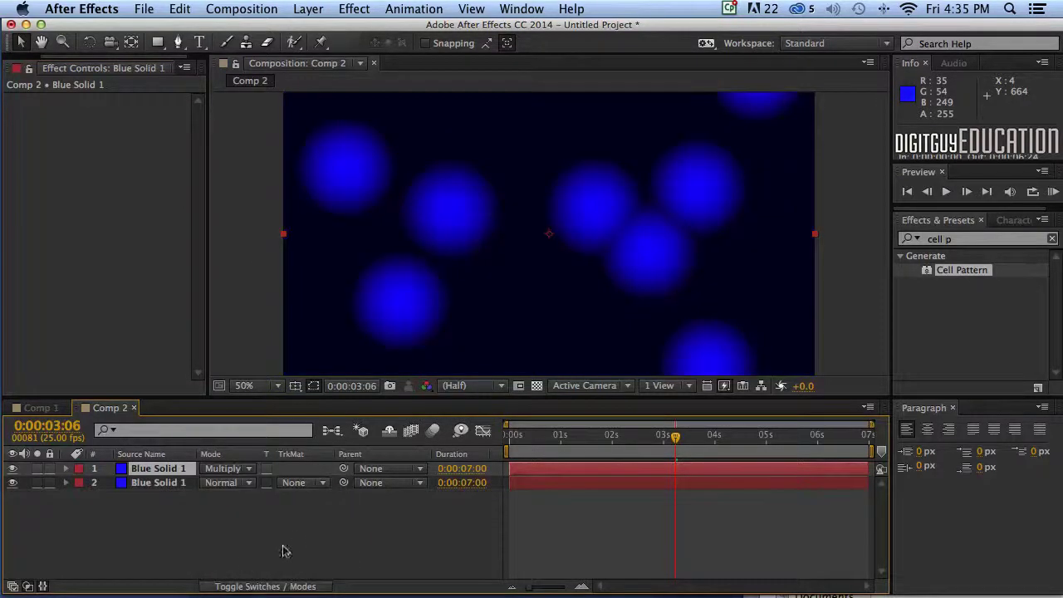
key(space)
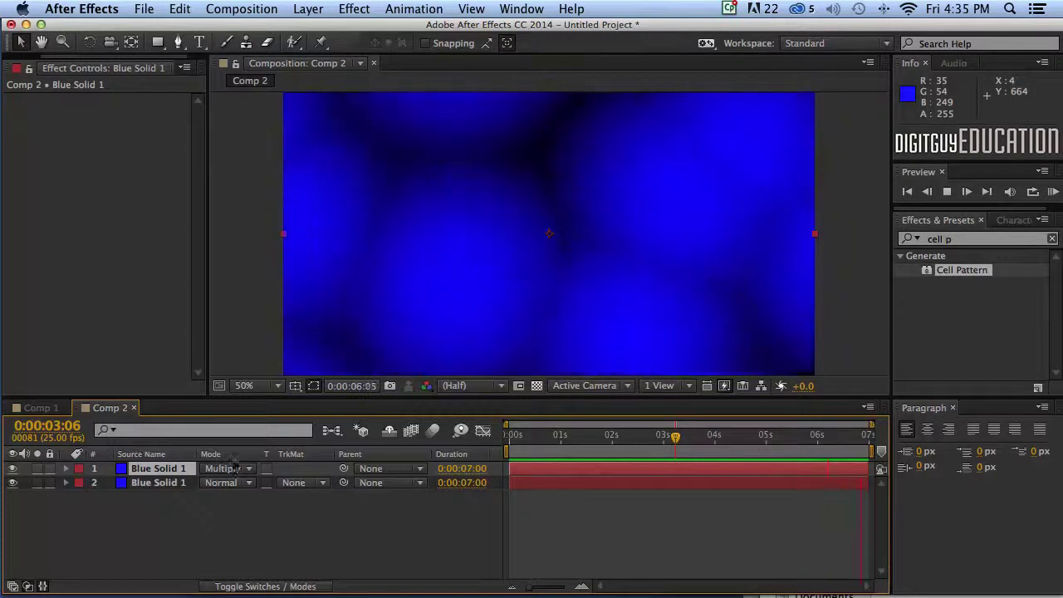
key(space)
click(274, 586)
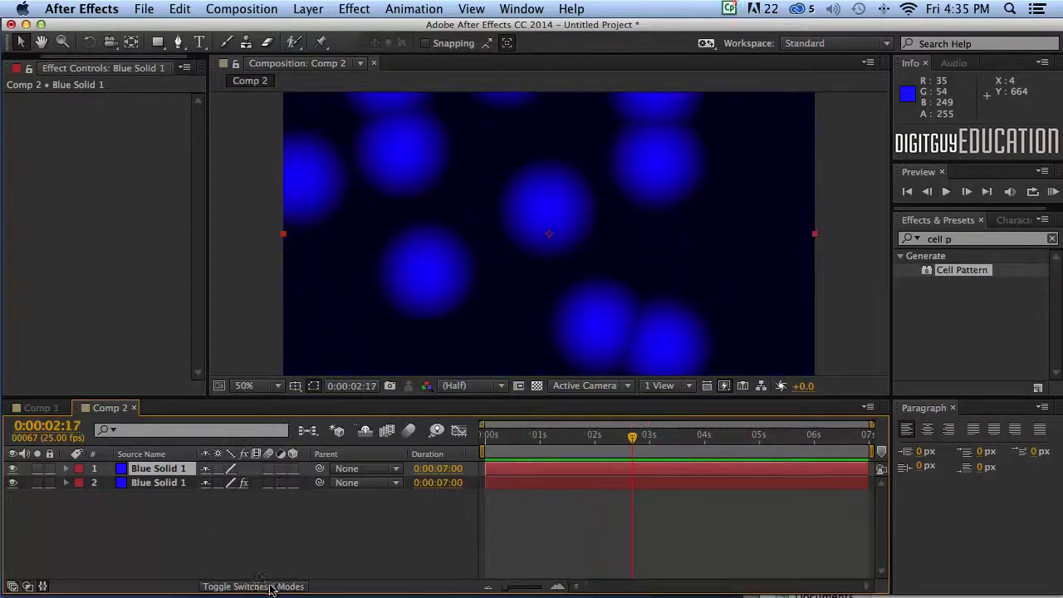
click(256, 586)
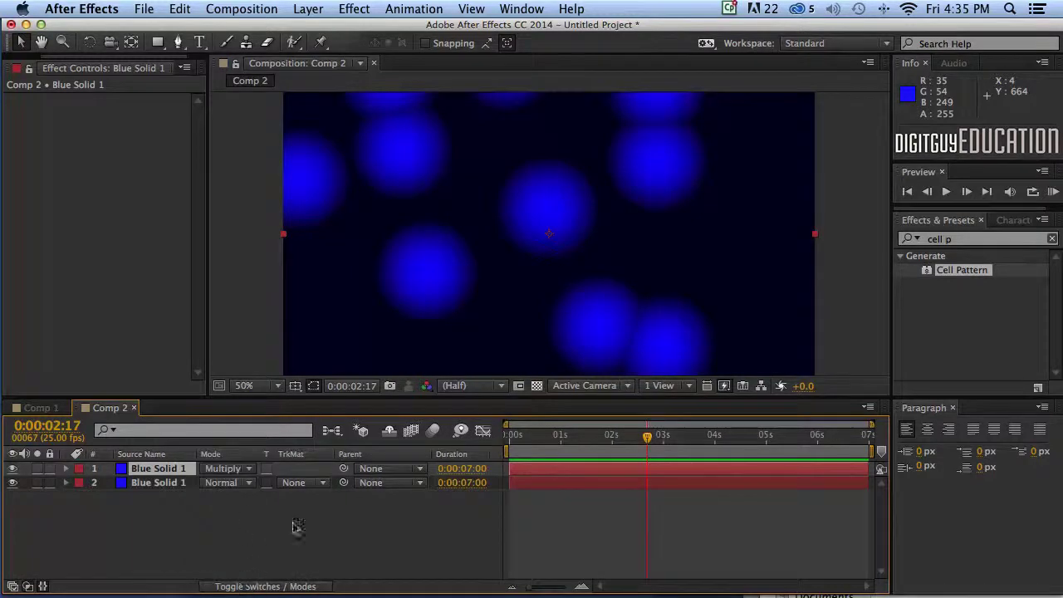